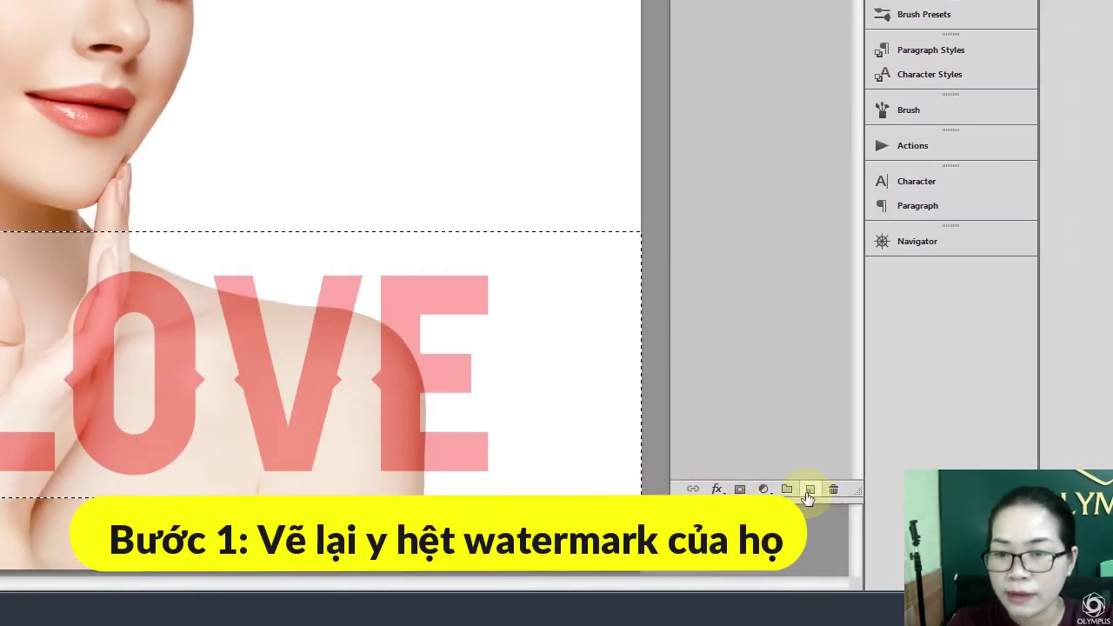
# Add a new empty layer above the ảnh chính layer and name it Watermark.
pyautogui.click(811, 492)
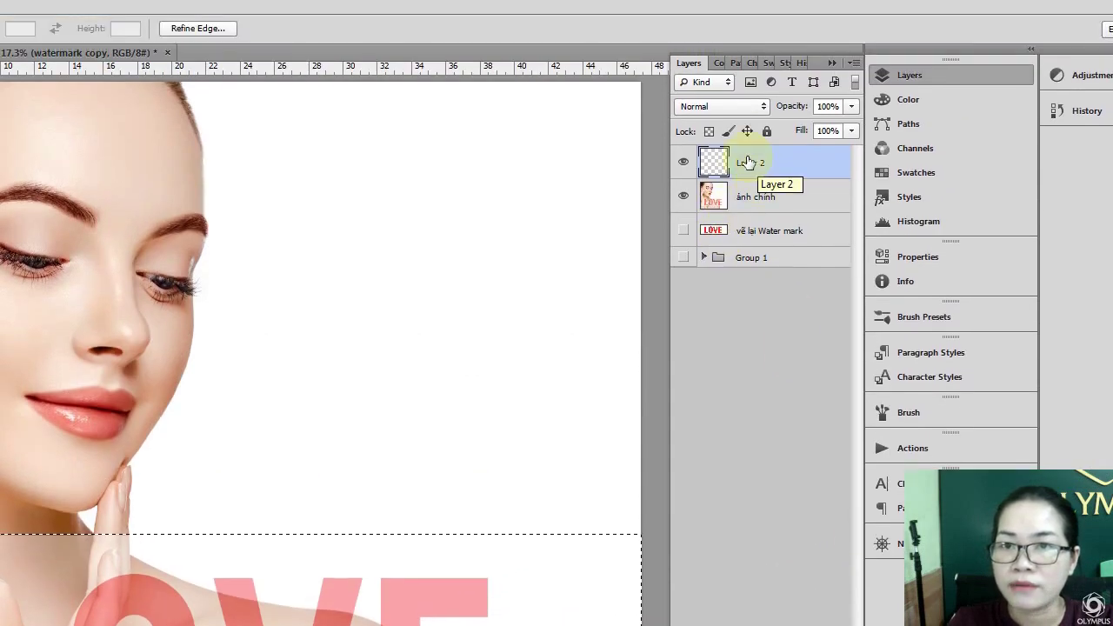
pyautogui.doubleClick(746, 162)
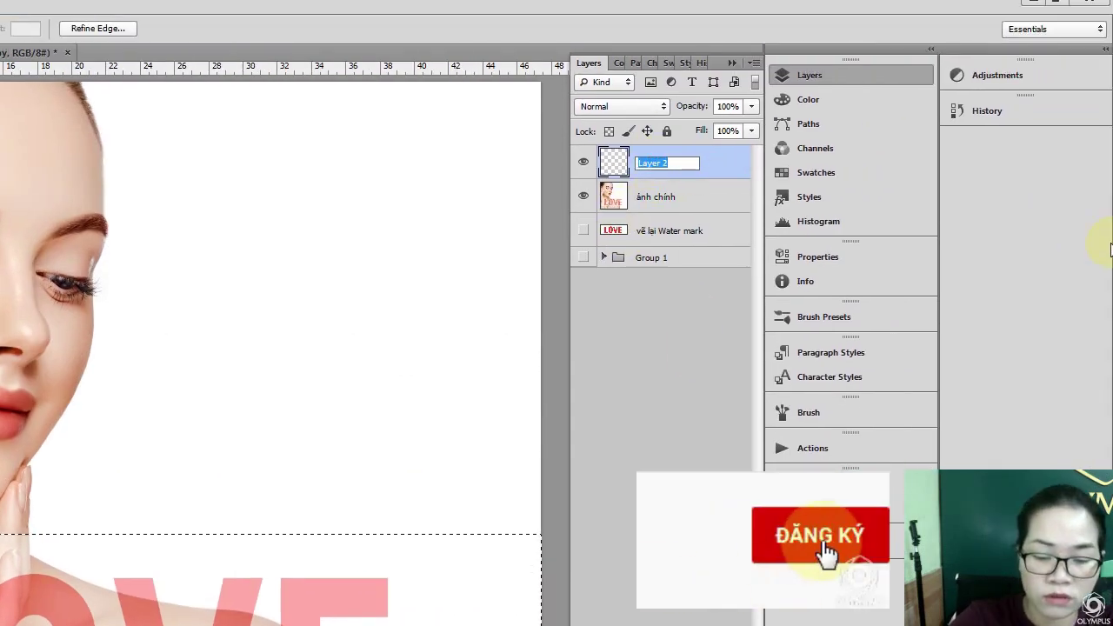
pyautogui.write('Uaterm')
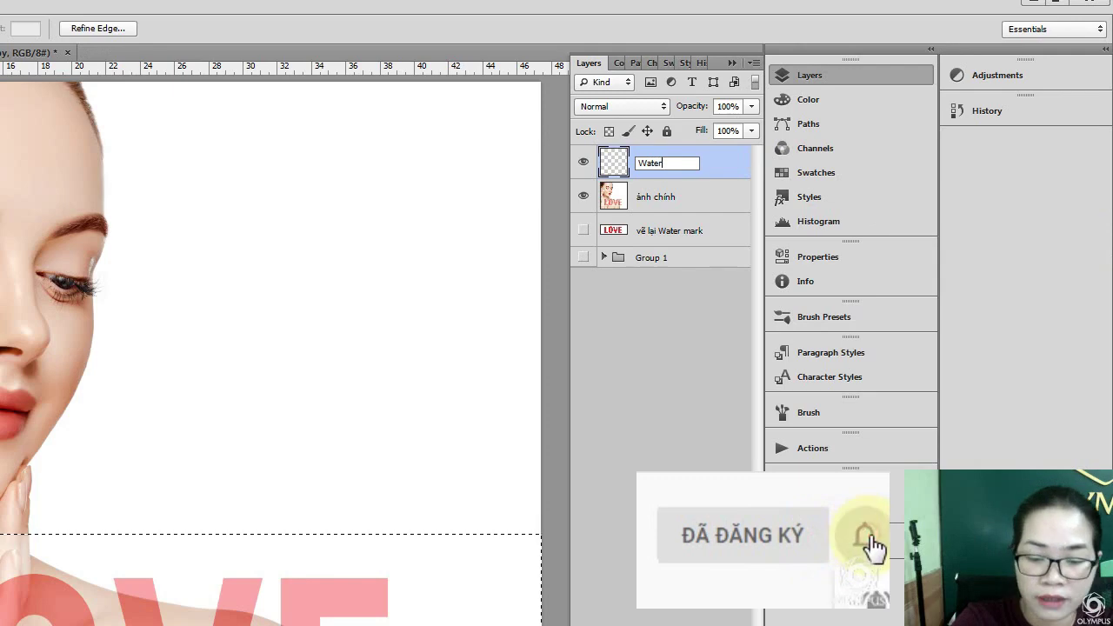
pyautogui.write('ark')
pyautogui.press('Return')
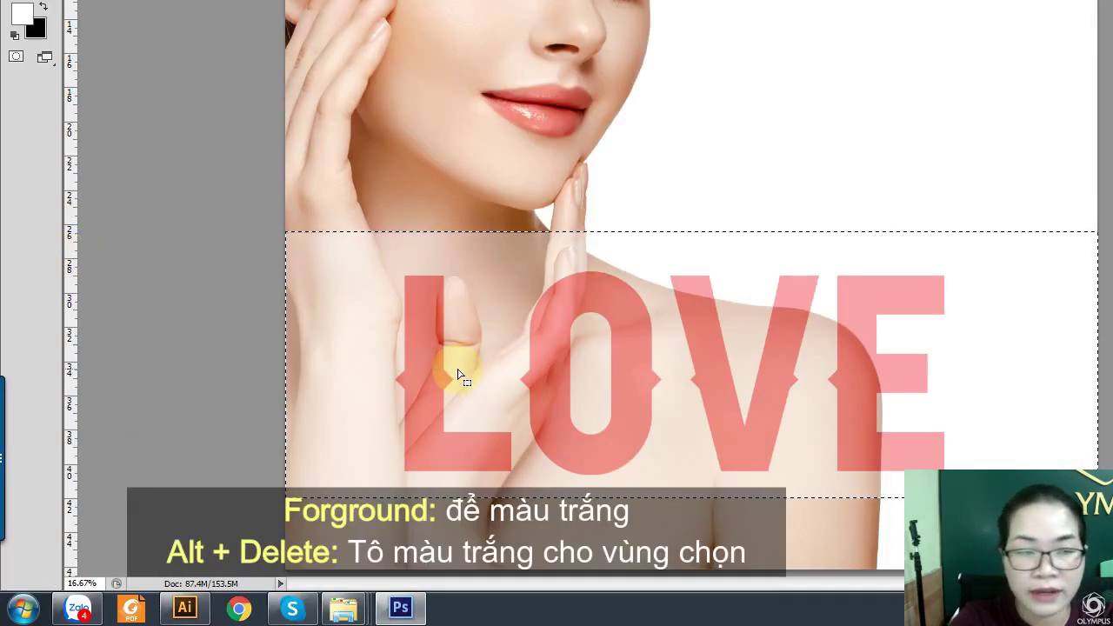
# Fill the selected band on the Watermark layer with white, hide that layer and deselect.
pyautogui.hotkey('alt', 'Delete')
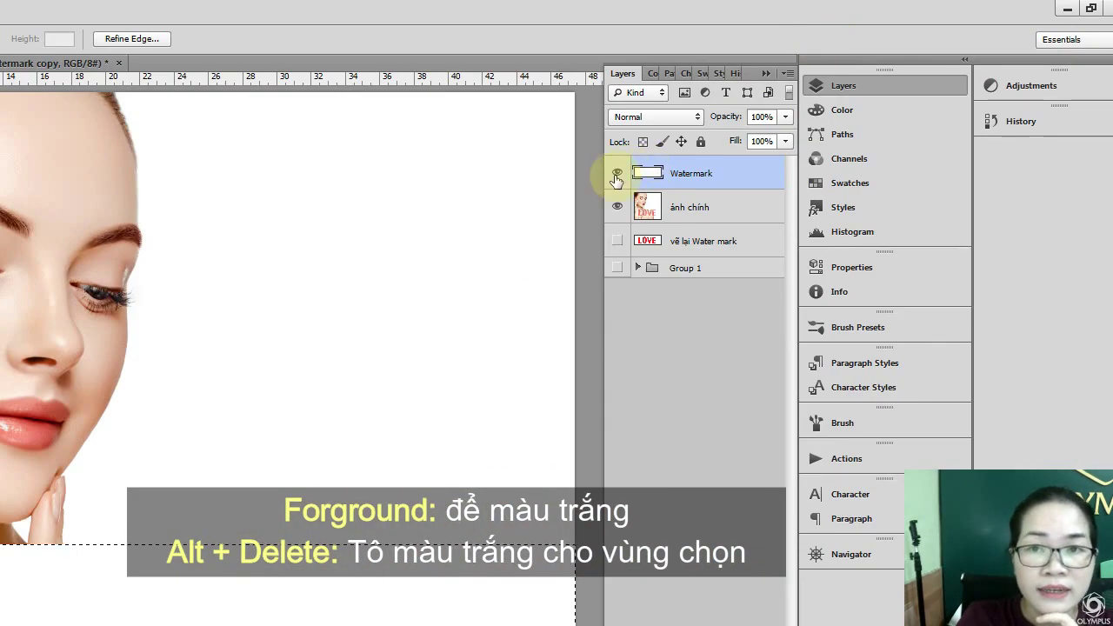
pyautogui.click(616, 174)
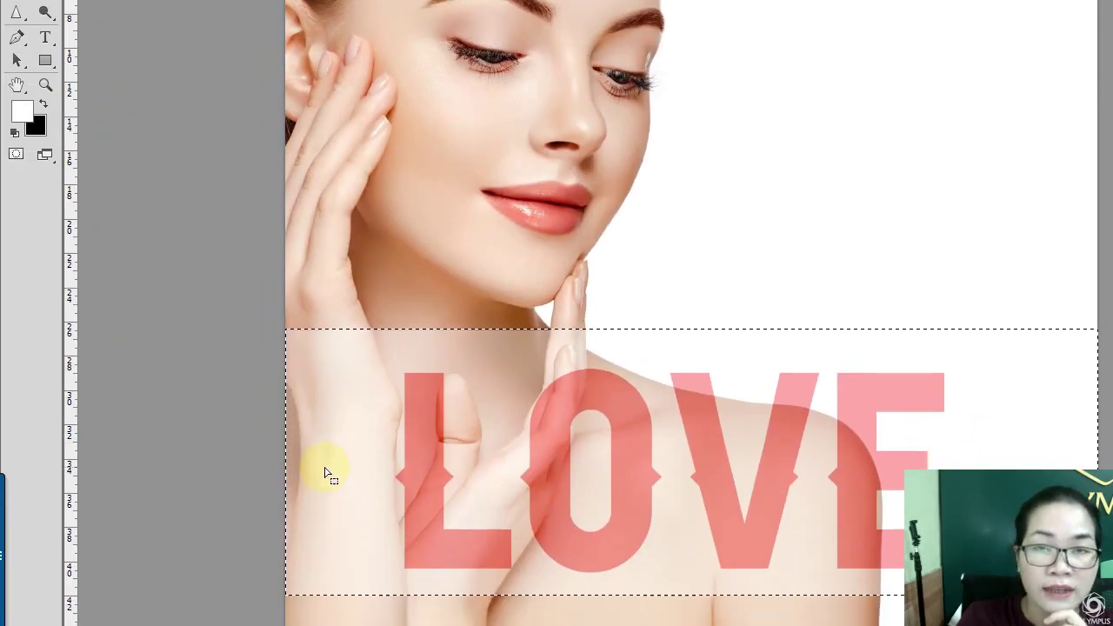
pyautogui.hotkey('ctrl', 'd')
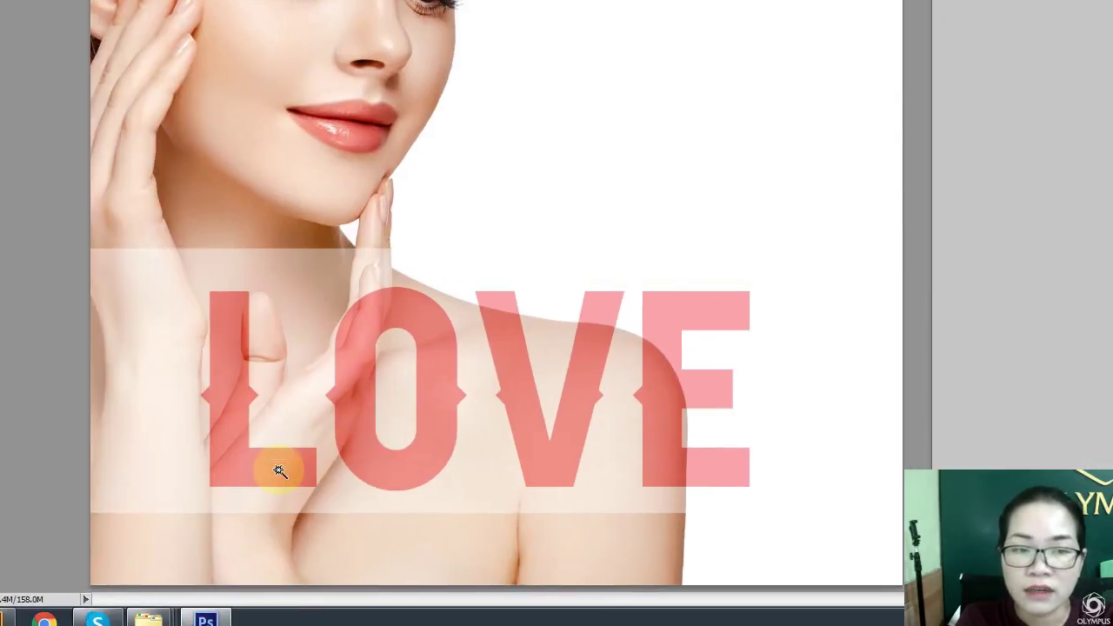
# Select the LOVE letters with the Magic Wand and set the foreground colour to red, CMYK 0, 100, 100, 0.
pyautogui.click(445, 448)
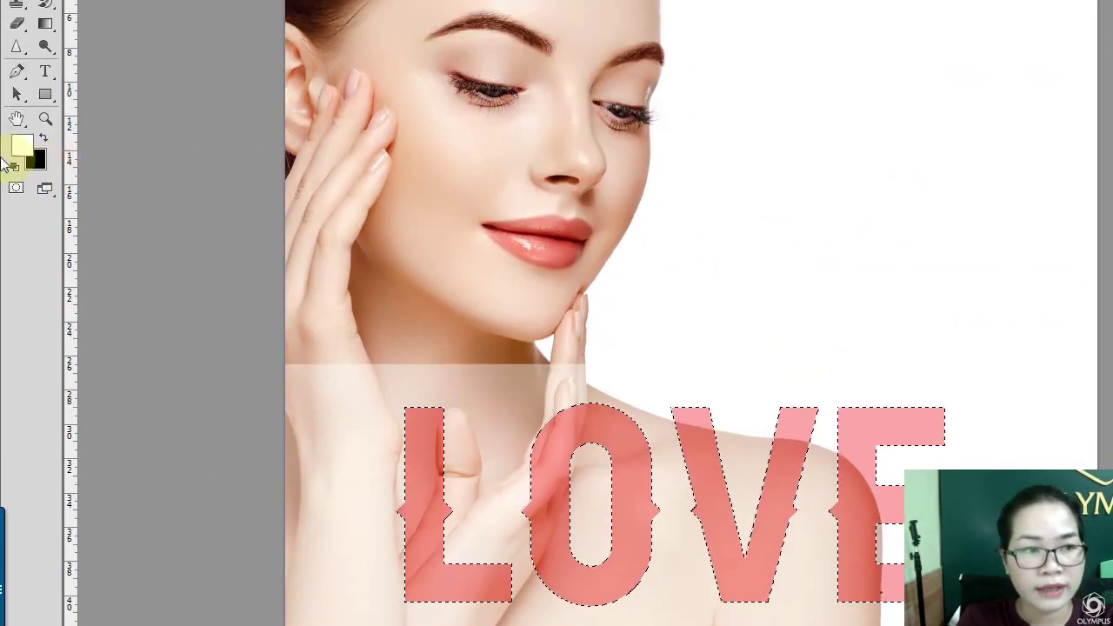
pyautogui.click(0, 246)
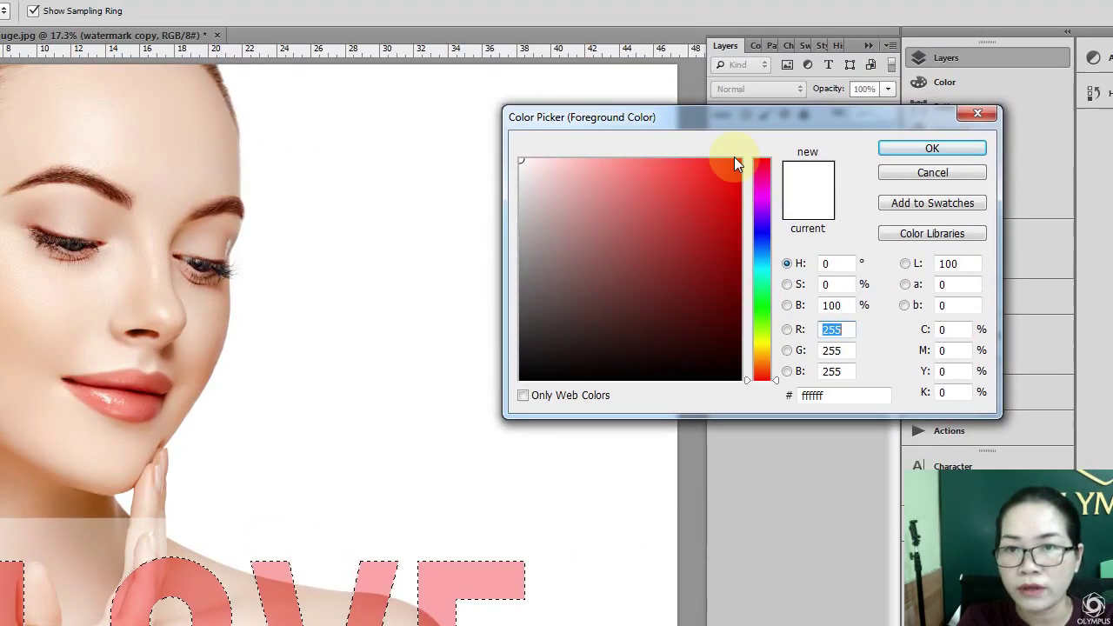
pyautogui.click(1112, 32)
pyautogui.click(796, 149)
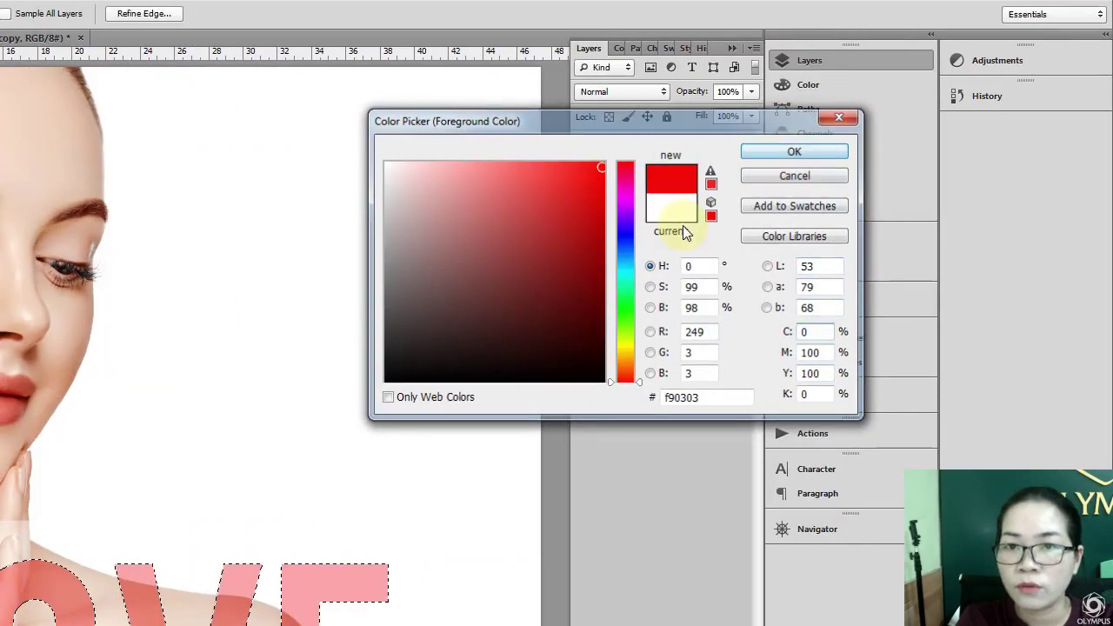
# Show the Watermark layer again, fill the selected LOVE letters on it with red and deselect.
pyautogui.click(594, 150)
pyautogui.click(584, 156)
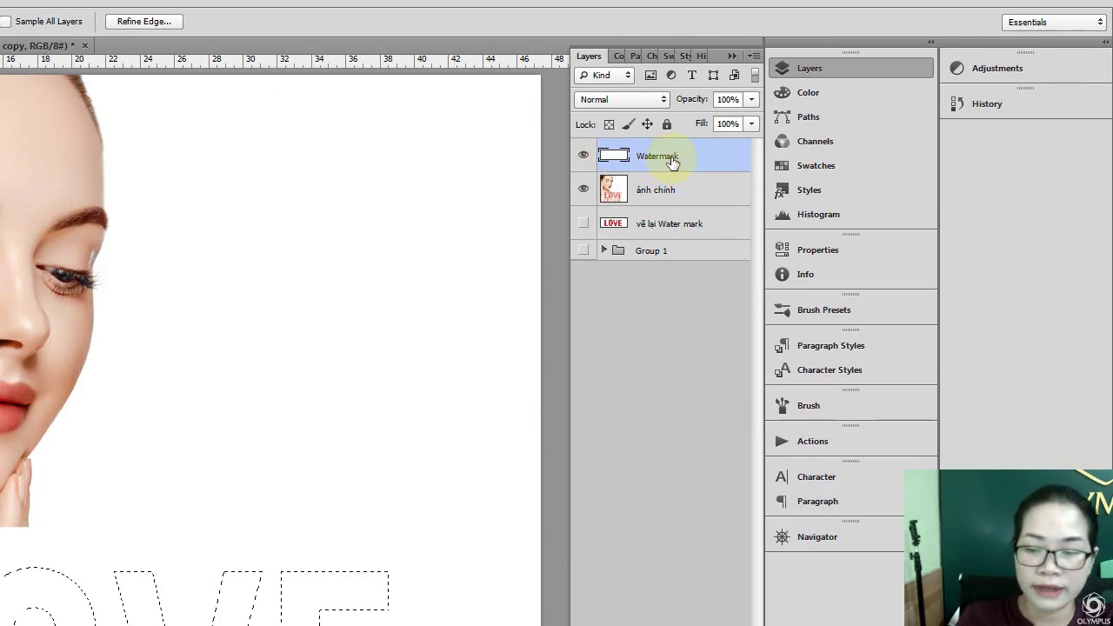
pyautogui.hotkey('alt', 'BackSpace')
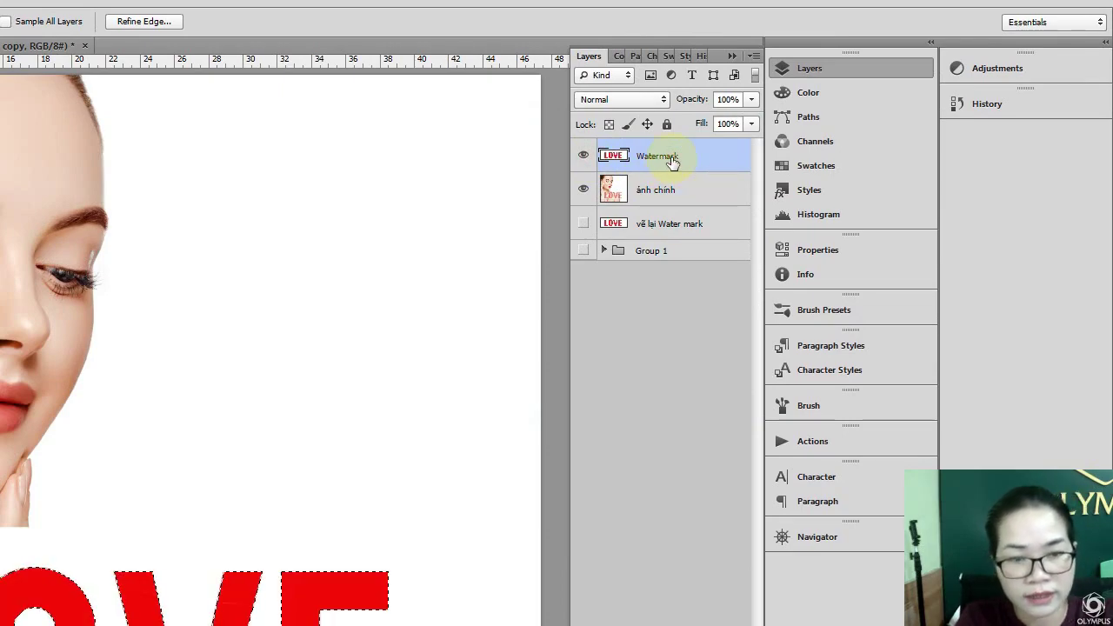
pyautogui.hotkey('ctrl', 'd')
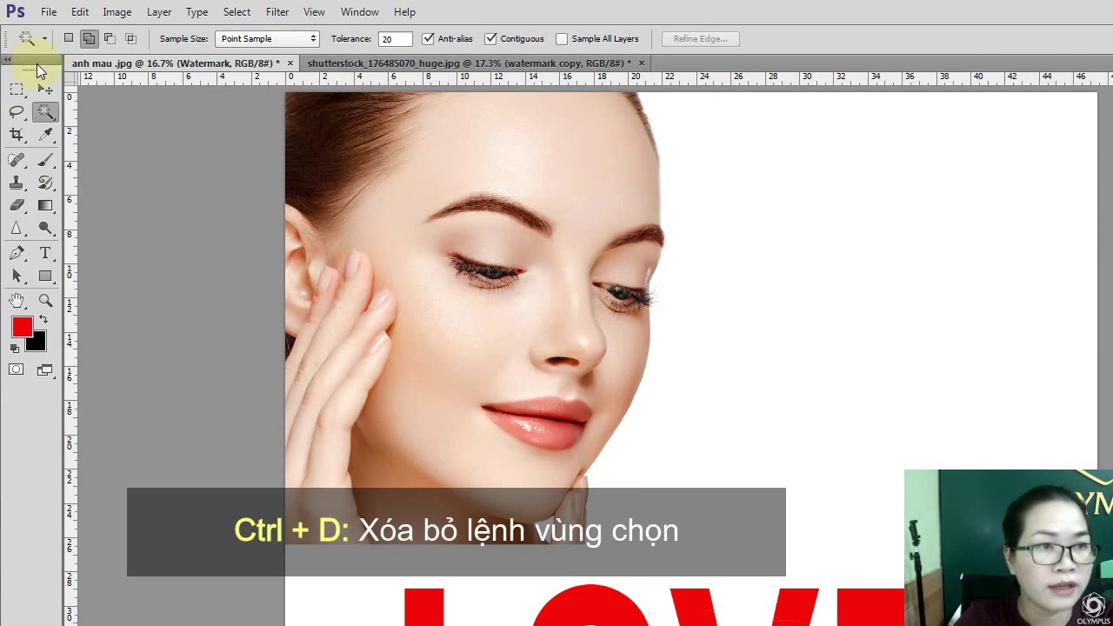
# Move the Watermark layer below the ảnh chính layer and set the ảnh chính layer's blend mode to Difference.
pyautogui.click(45, 88)
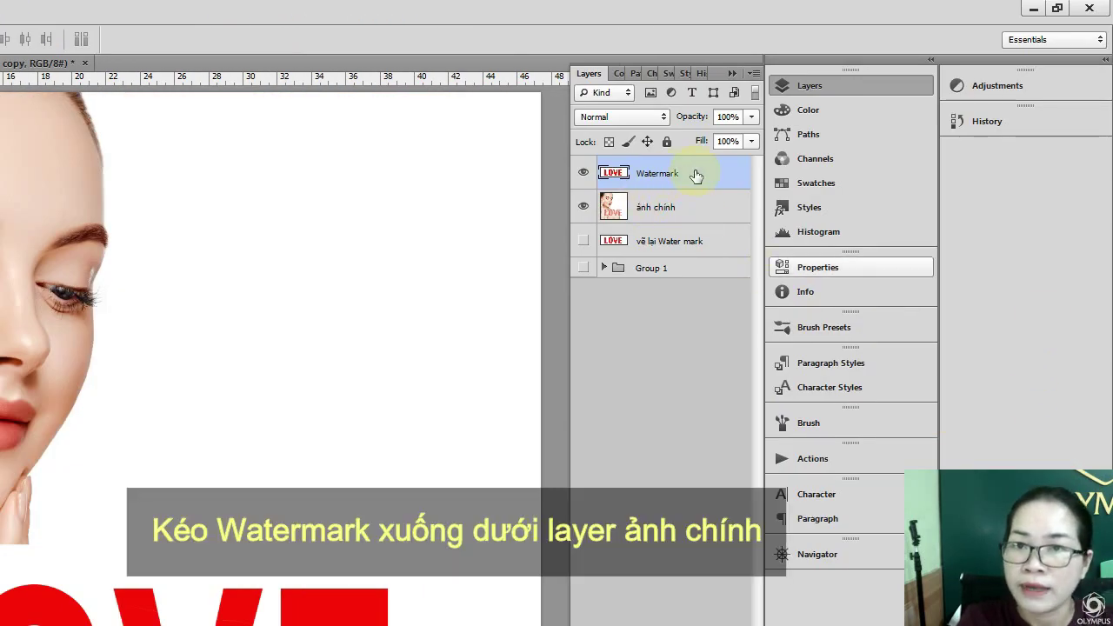
pyautogui.moveTo(695, 178); pyautogui.dragTo(689, 219)
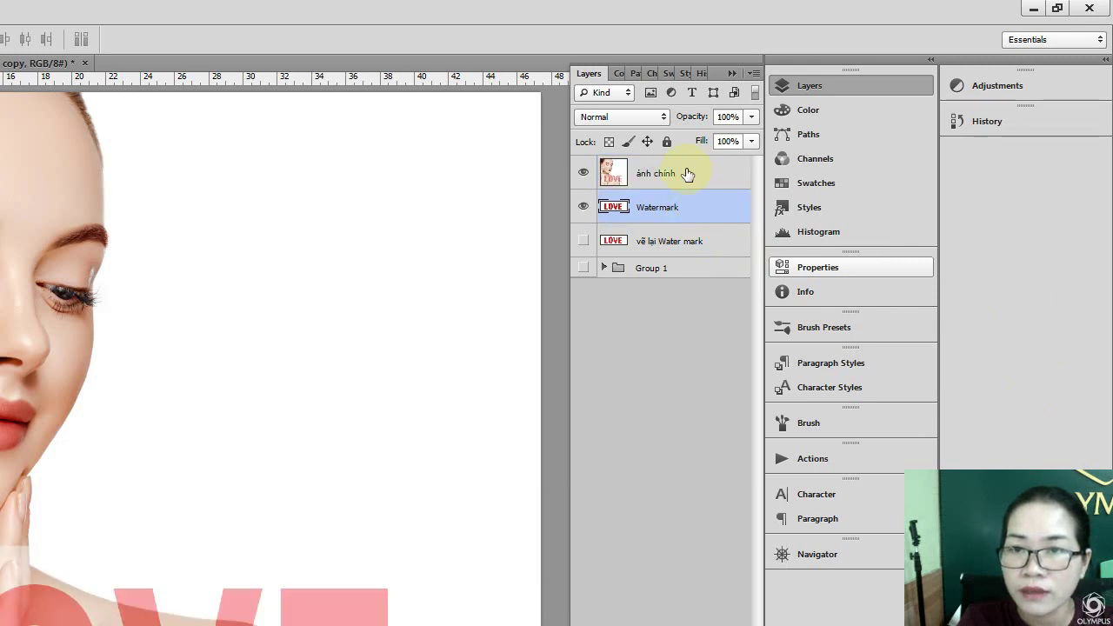
pyautogui.click(686, 173)
pyautogui.click(635, 116)
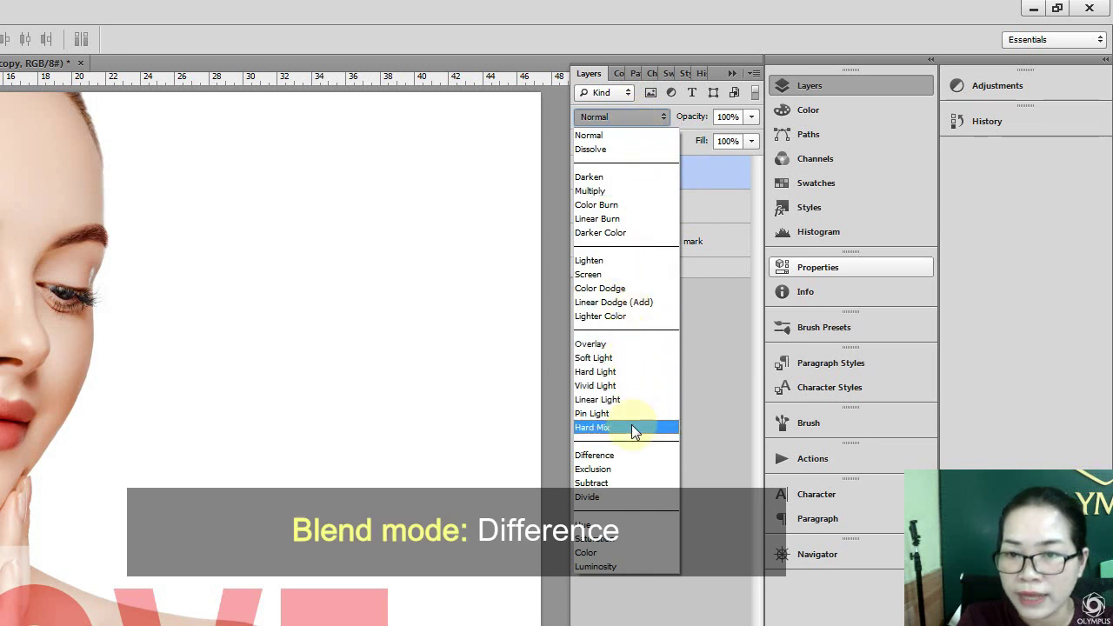
pyautogui.click(626, 455)
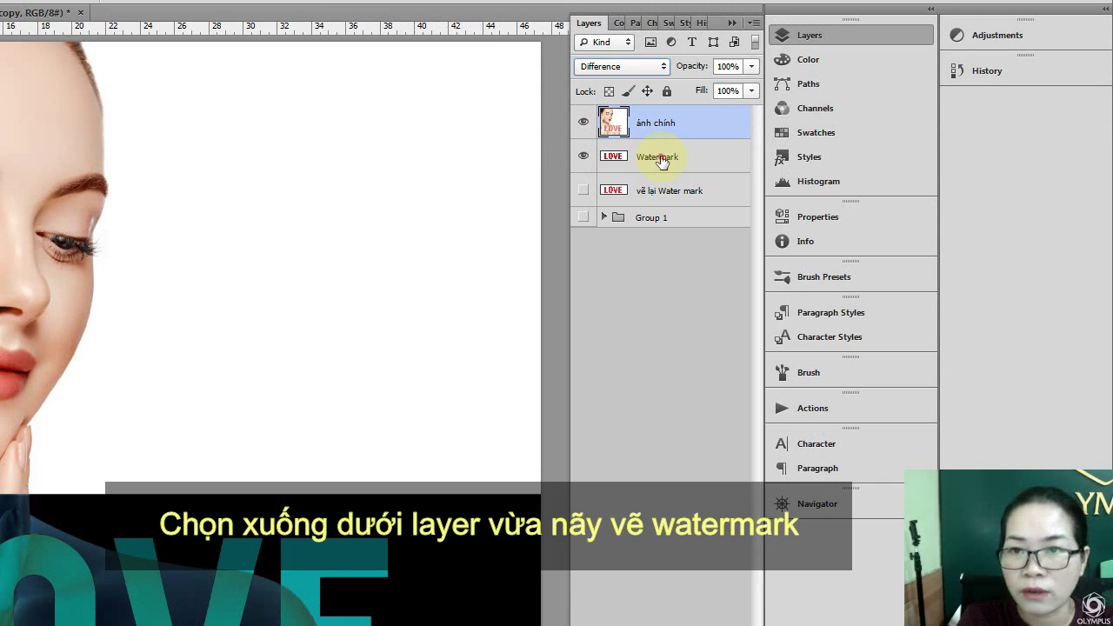
# Add a Levels adjustment directly above the redrawn watermark layer and lower its white output level to 101.
pyautogui.click(662, 161)
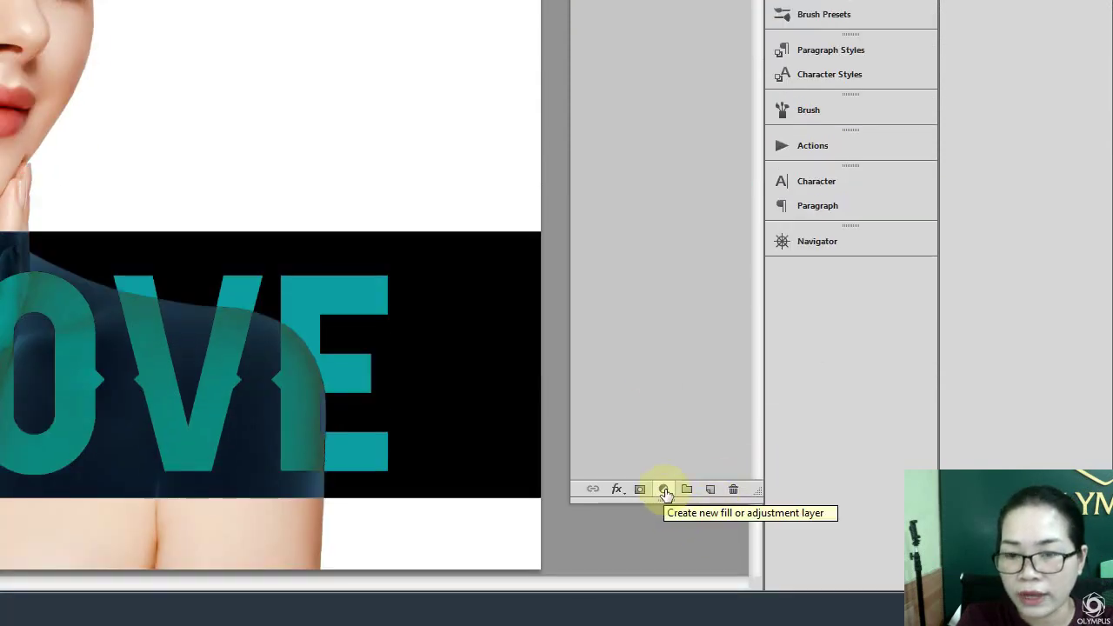
pyautogui.click(665, 489)
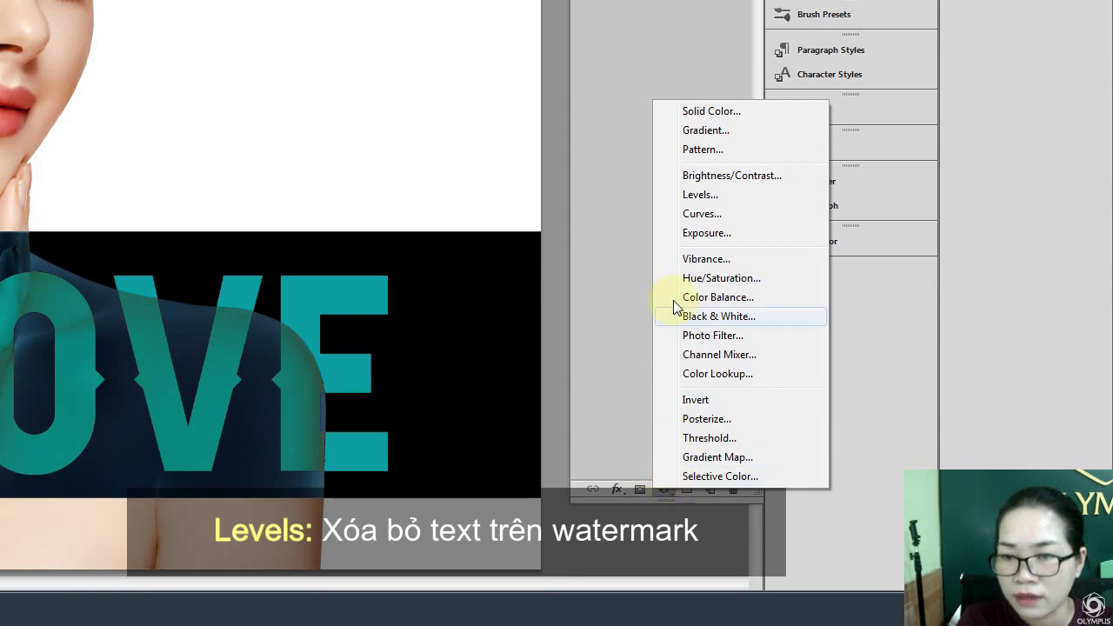
pyautogui.click(700, 195)
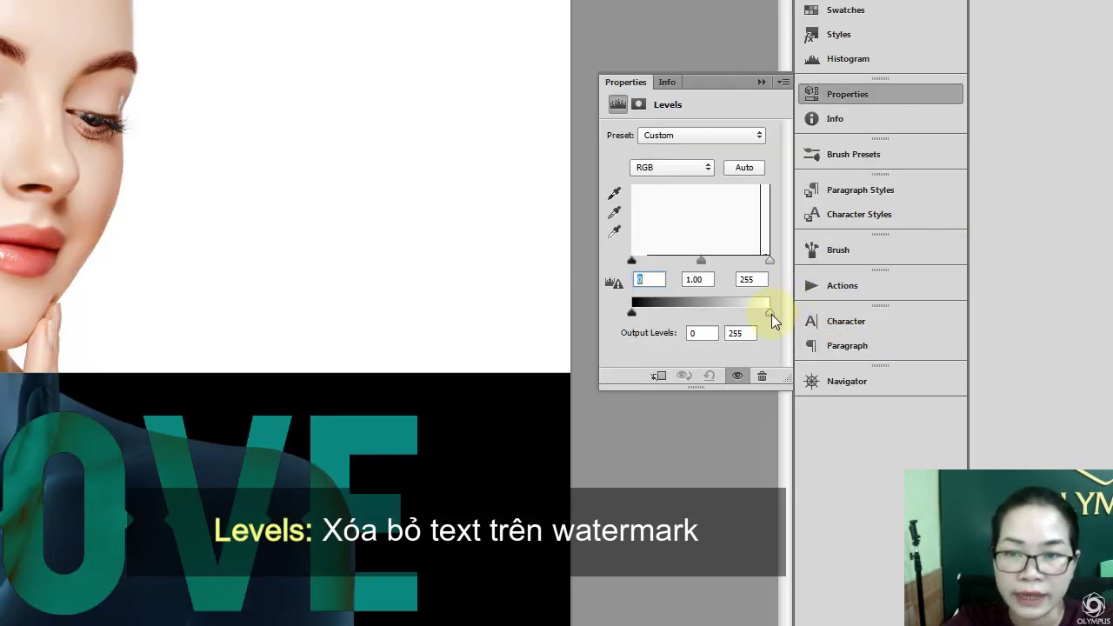
pyautogui.moveTo(772, 314); pyautogui.dragTo(756, 314)
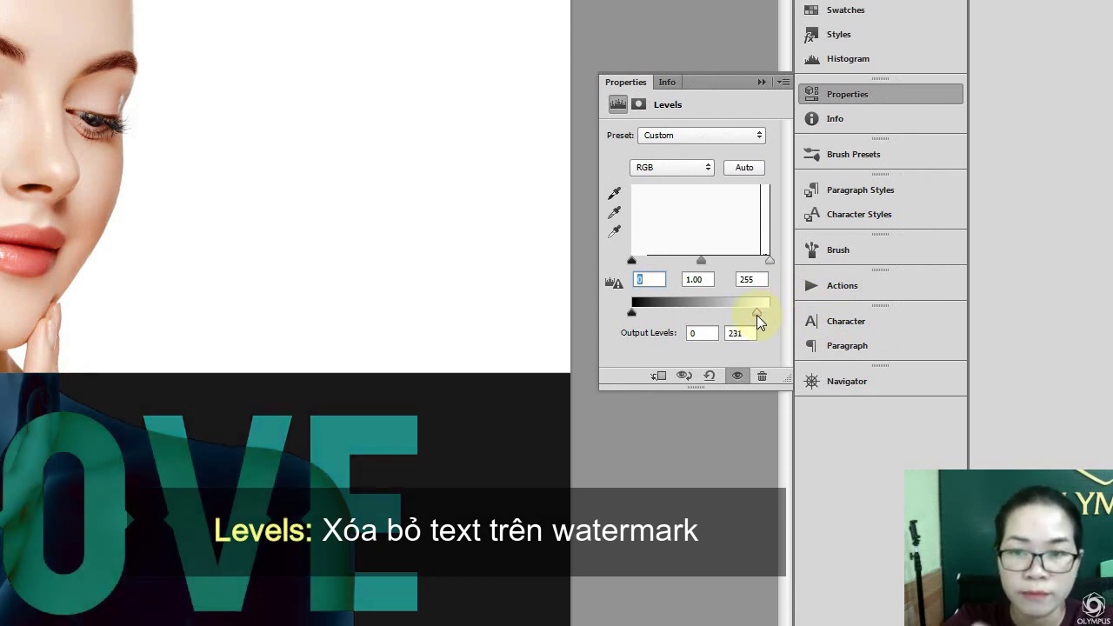
pyautogui.moveTo(759, 310); pyautogui.dragTo(717, 318)
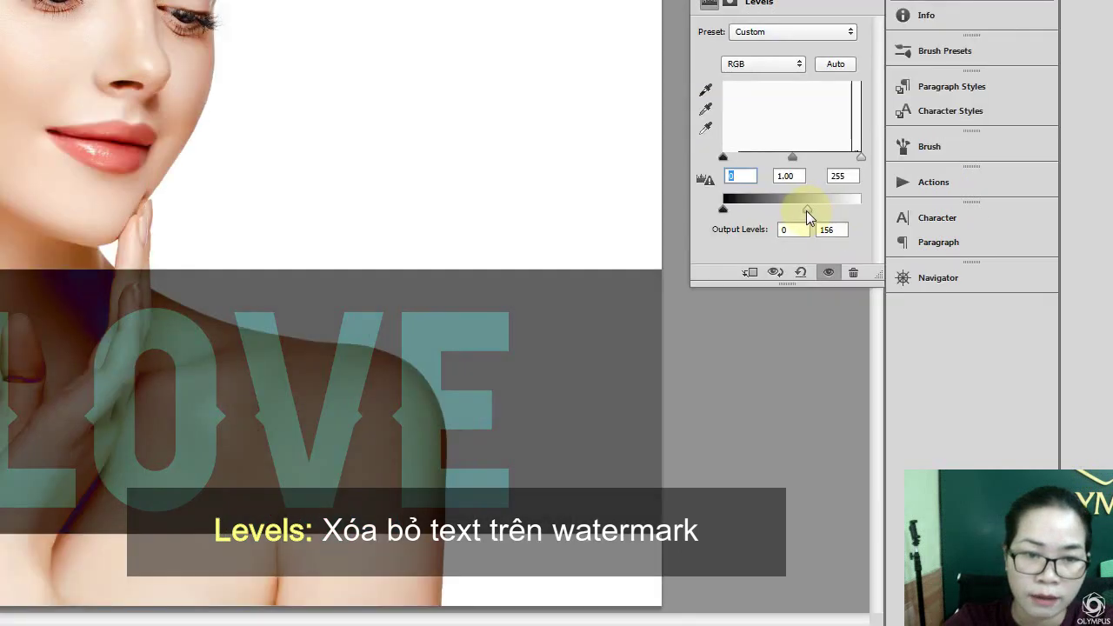
pyautogui.moveTo(807, 218); pyautogui.dragTo(773, 224)
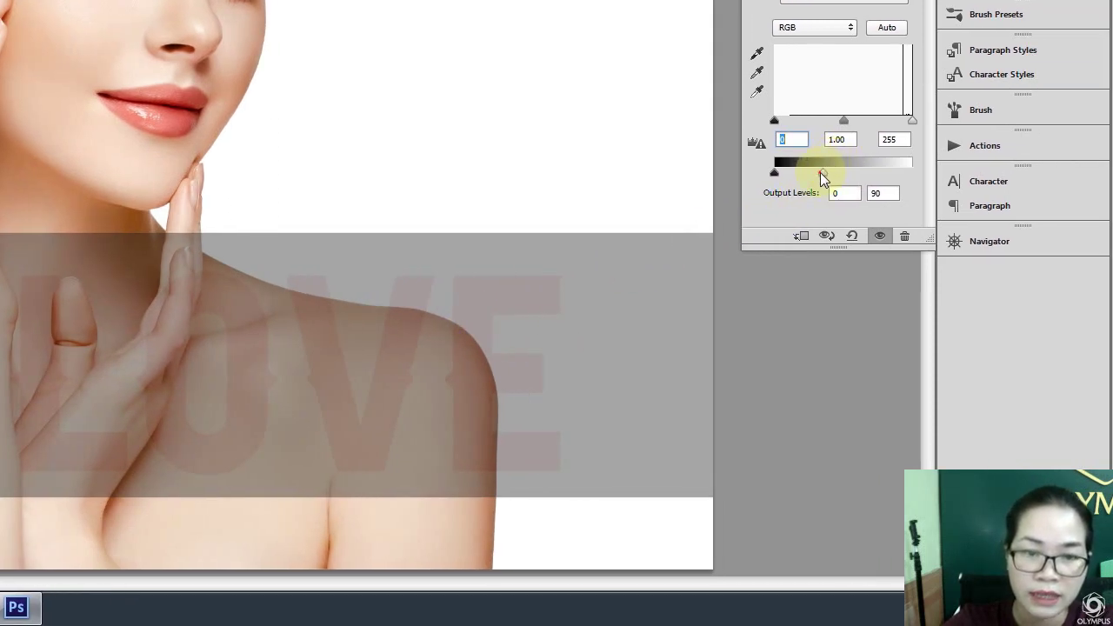
pyautogui.moveTo(821, 177); pyautogui.dragTo(830, 180)
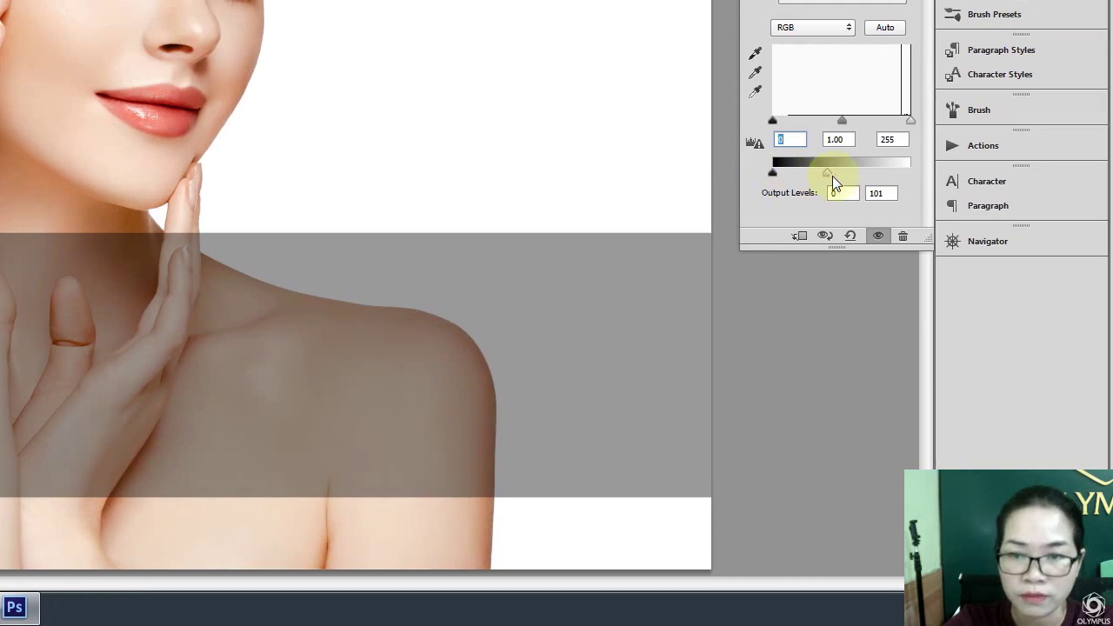
# Load the transparency of the vẽ lại Water mark layer as a new selection.
pyautogui.press('F7')
pyautogui.press('F7')
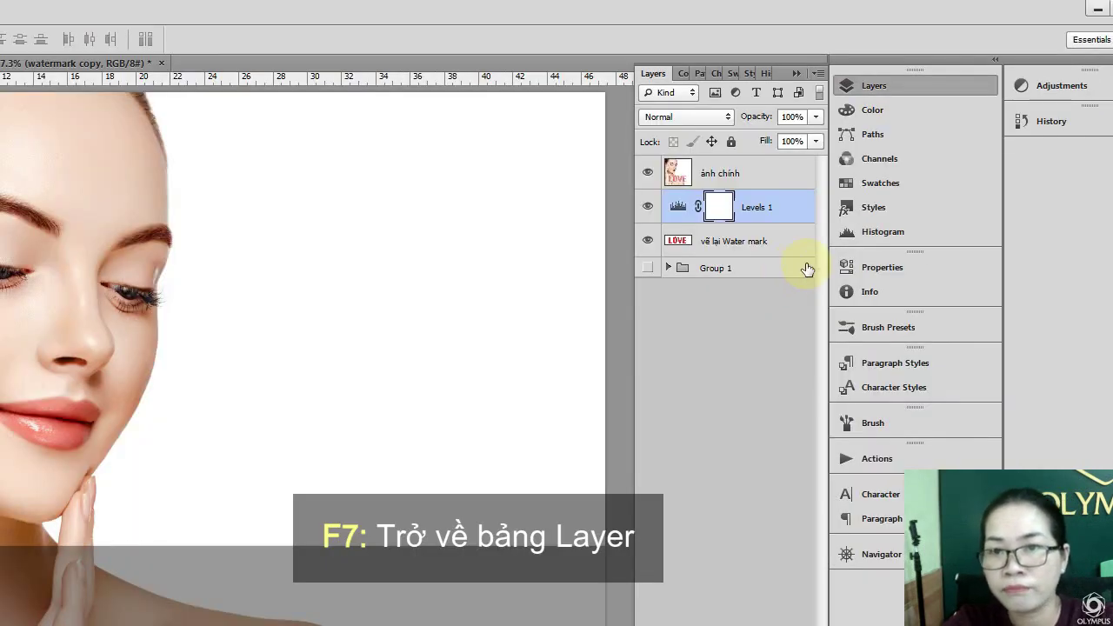
pyautogui.click(747, 243)
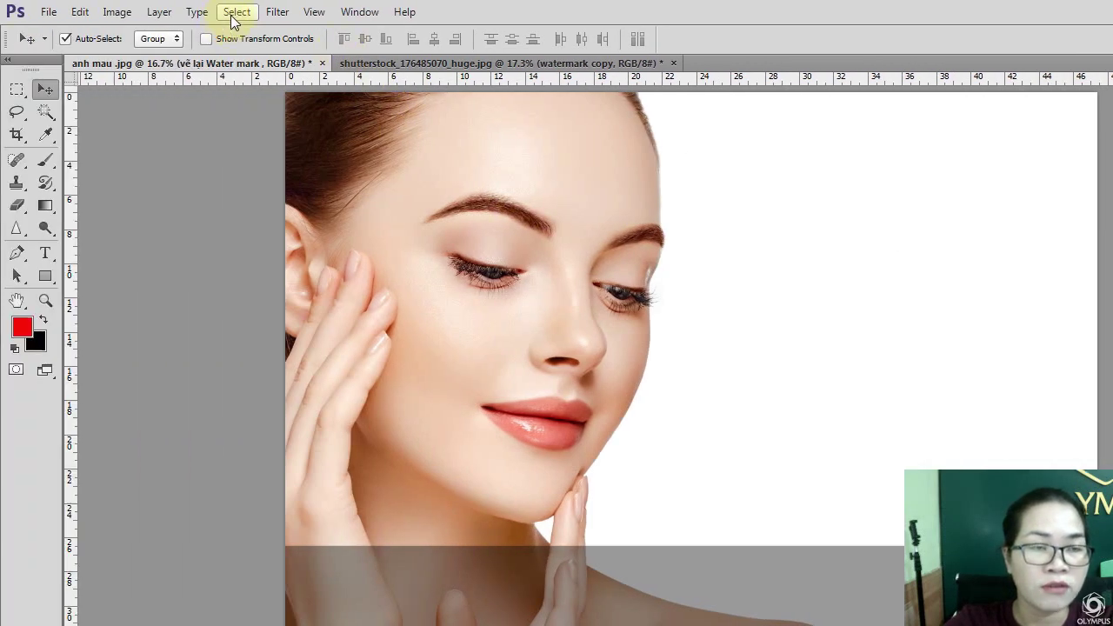
pyautogui.click(233, 19)
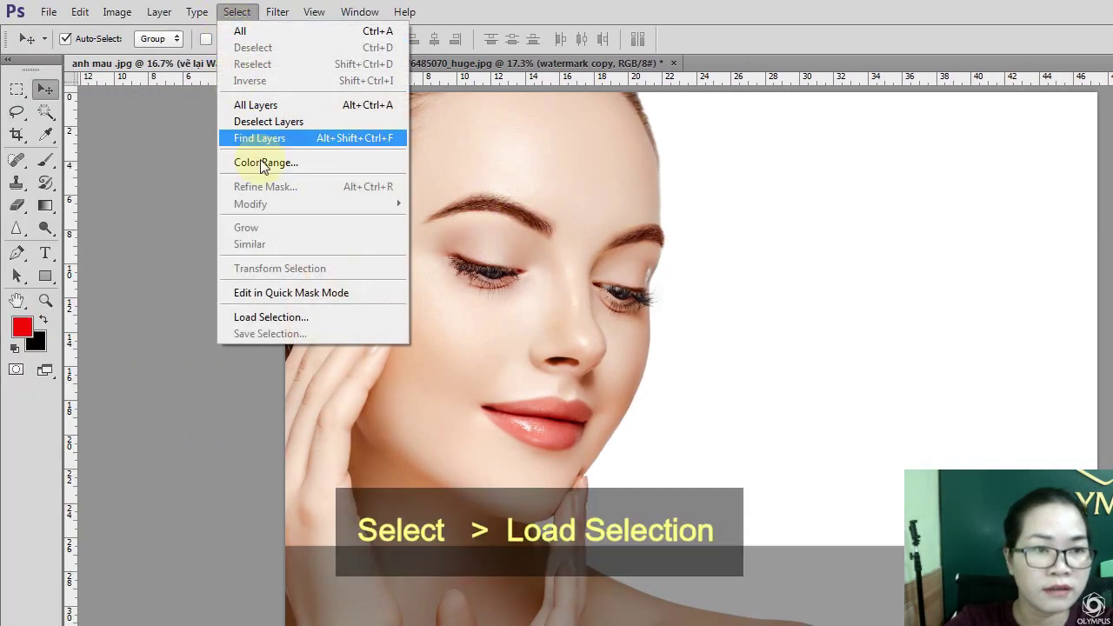
pyautogui.click(309, 316)
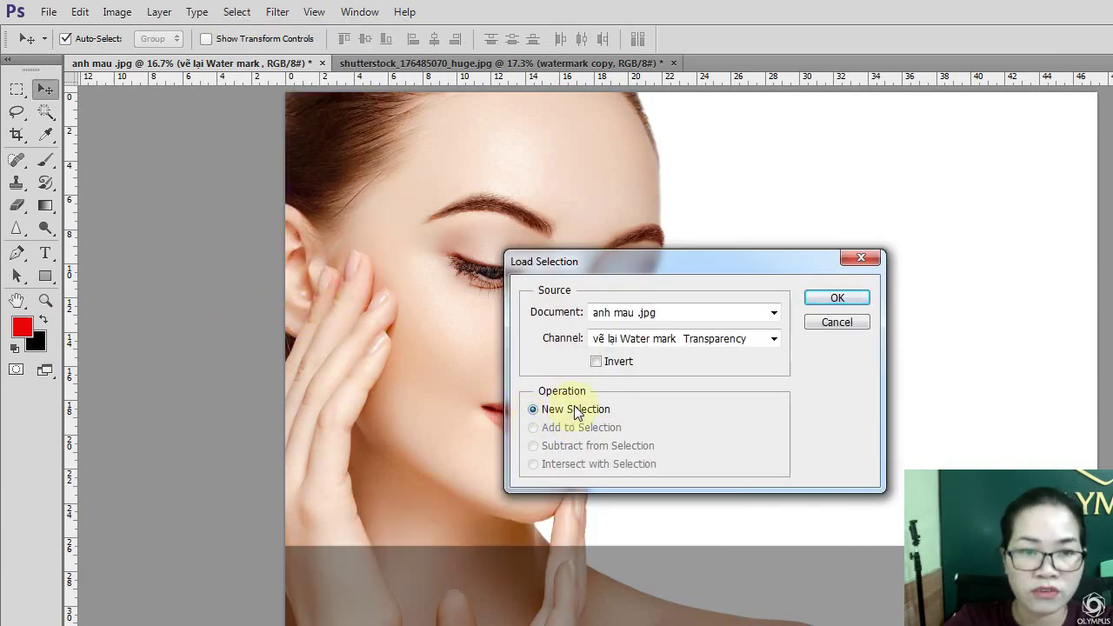
pyautogui.click(835, 301)
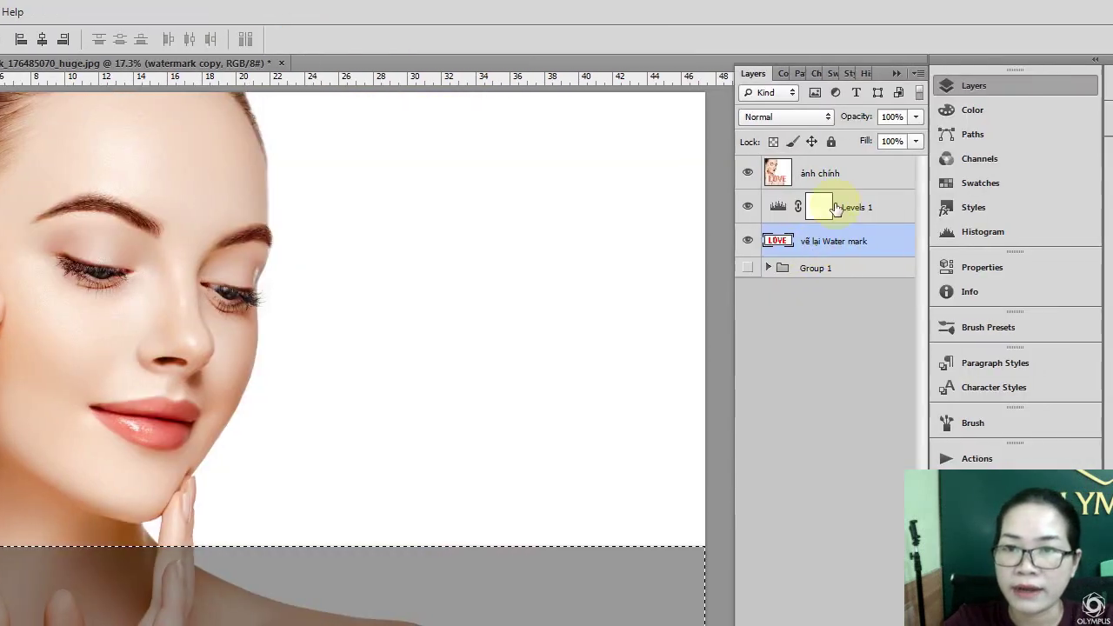
# Add a Levels adjustment above the ảnh chính layer within the selection and set its white input level to 151.
pyautogui.click(835, 174)
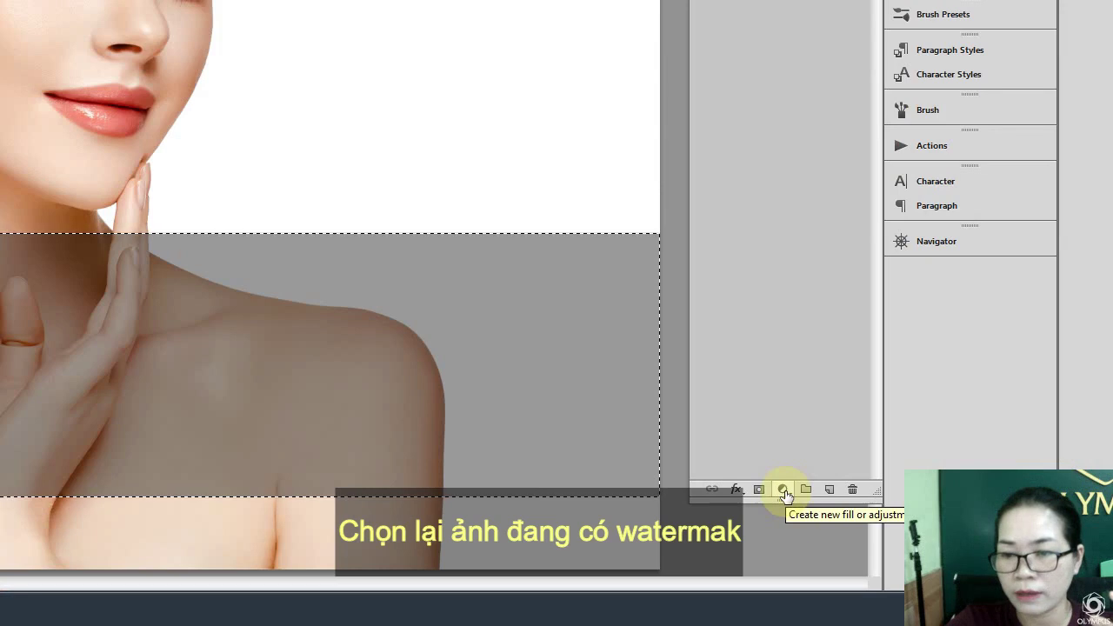
pyautogui.click(785, 489)
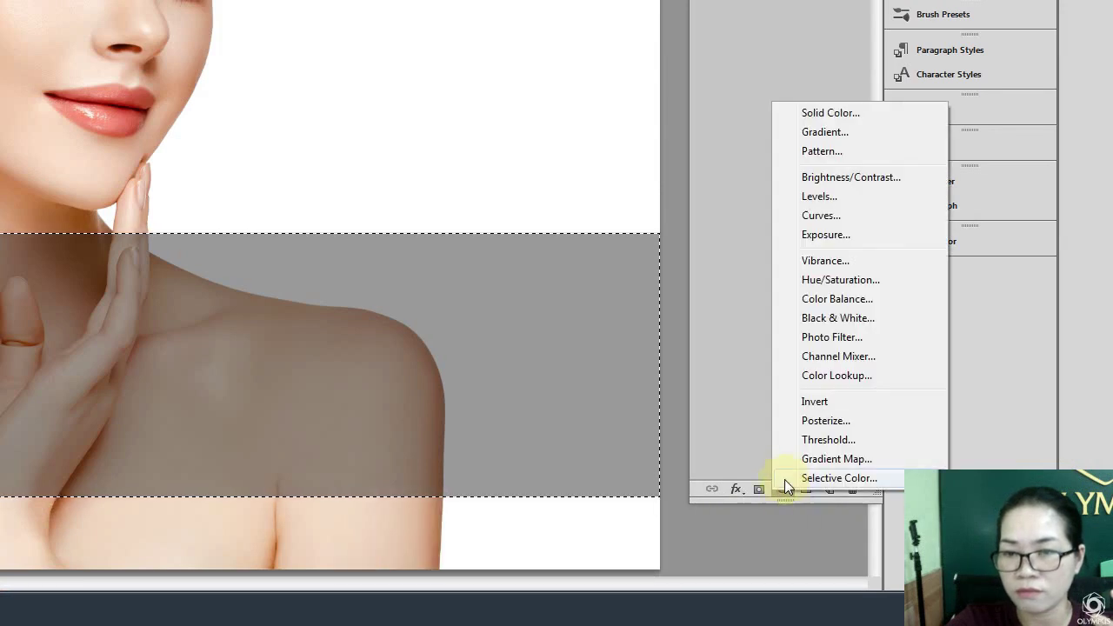
pyautogui.click(824, 196)
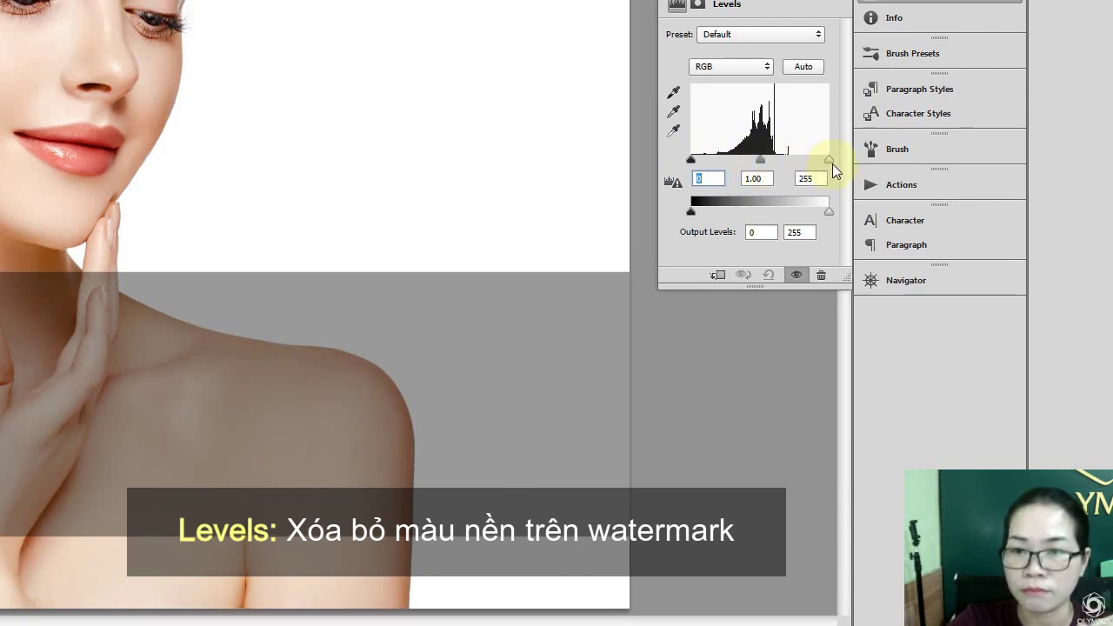
pyautogui.moveTo(832, 163); pyautogui.dragTo(824, 166)
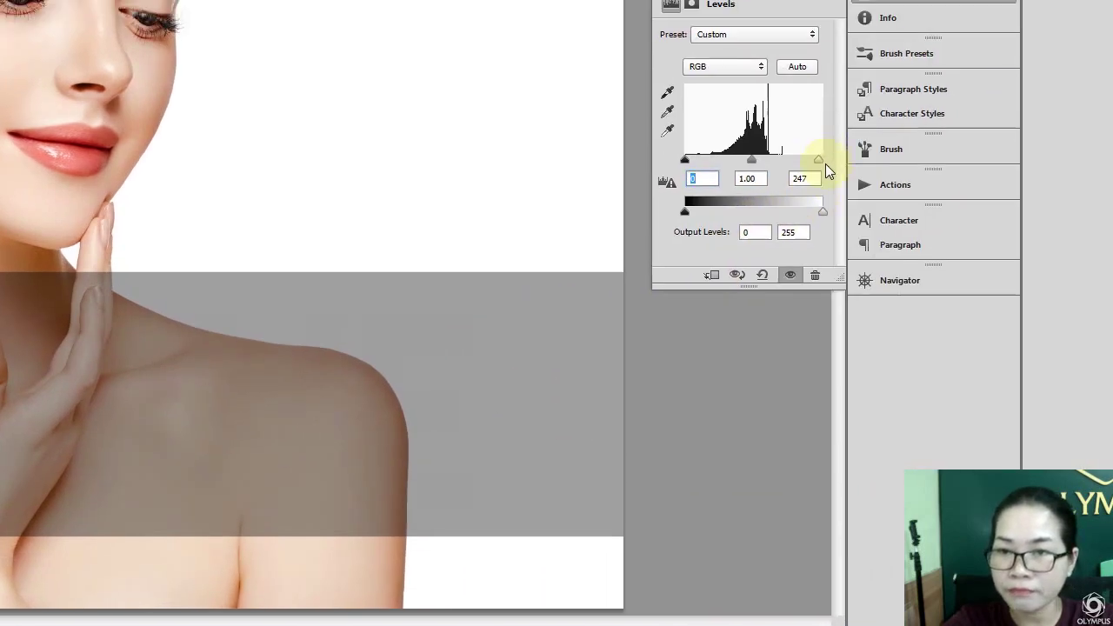
pyautogui.moveTo(815, 161); pyautogui.dragTo(768, 178)
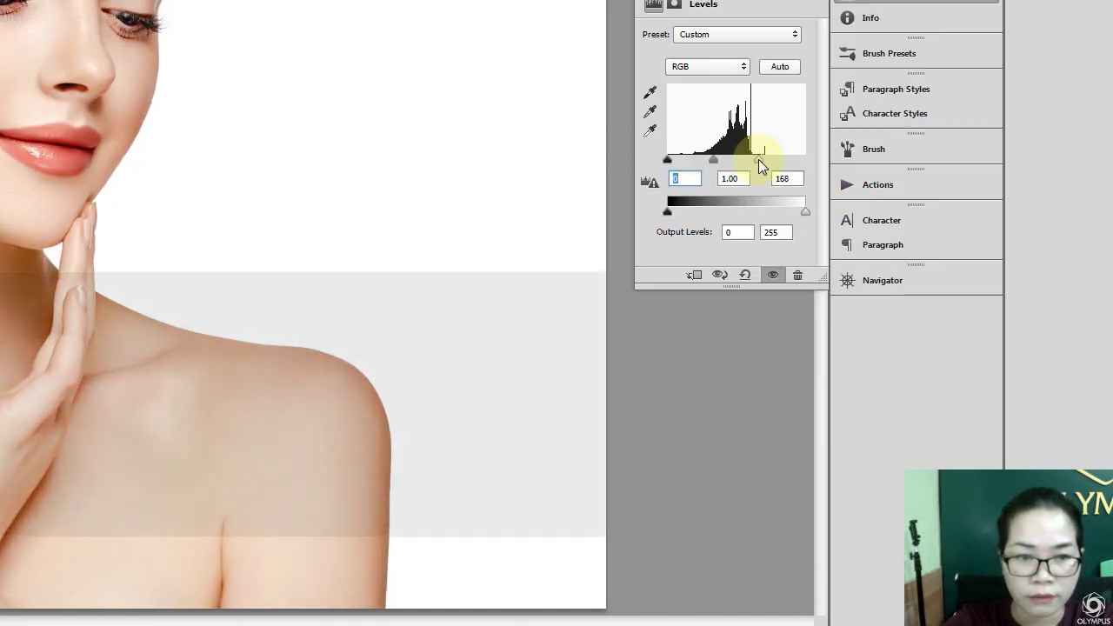
pyautogui.moveTo(756, 163); pyautogui.dragTo(752, 161)
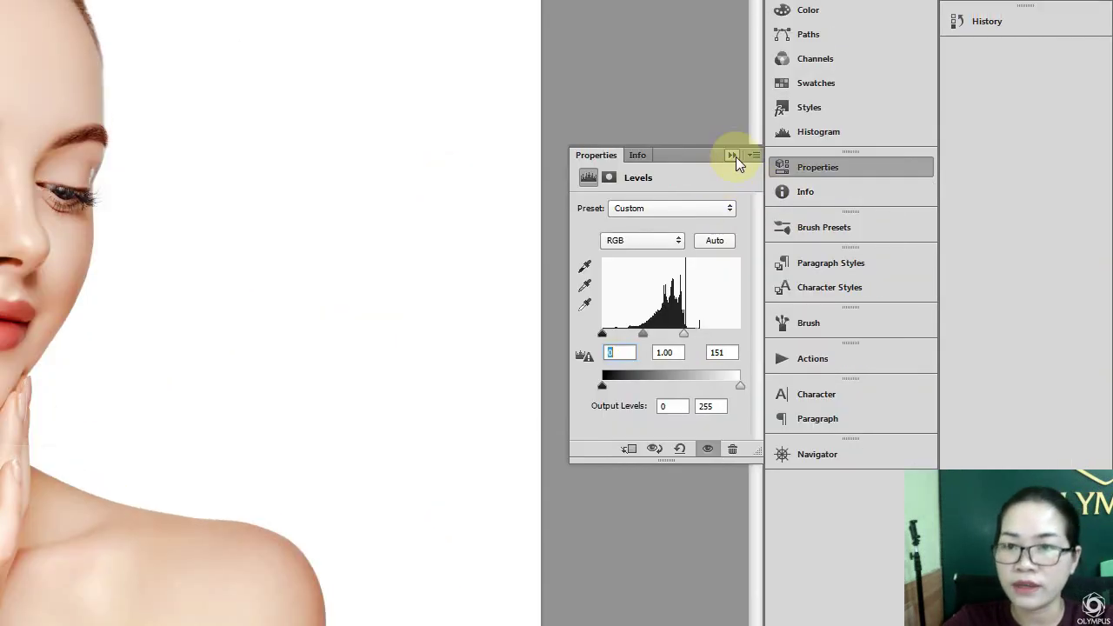
# Reopen the Levels 2 adjustment above the ảnh chính layer and slightly raise its black input level.
pyautogui.click(734, 156)
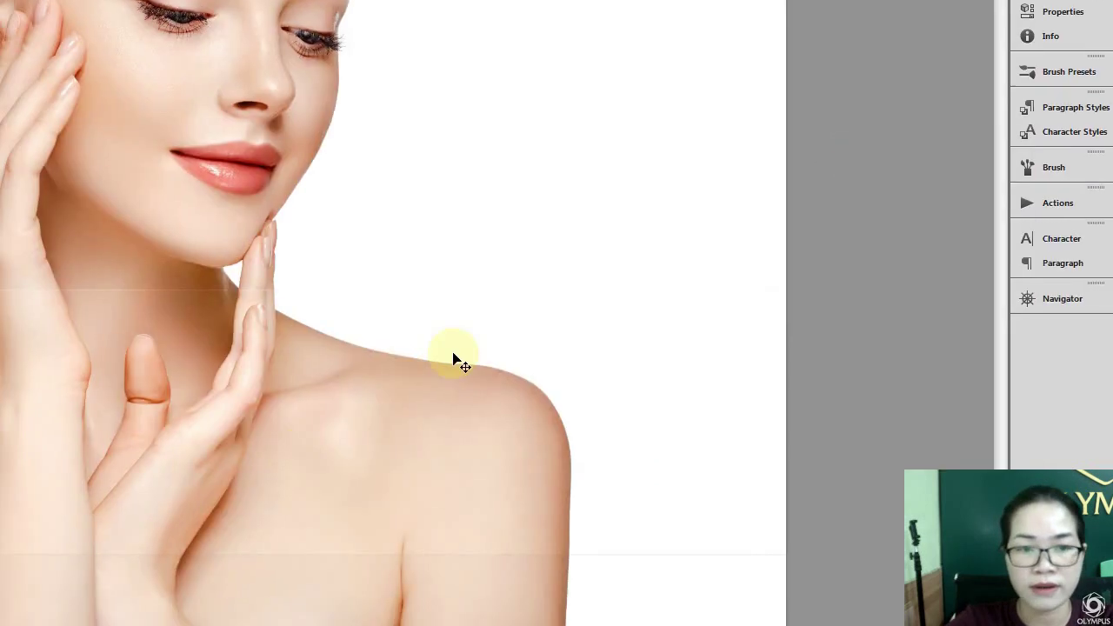
pyautogui.scroll(-8, 225, 501)
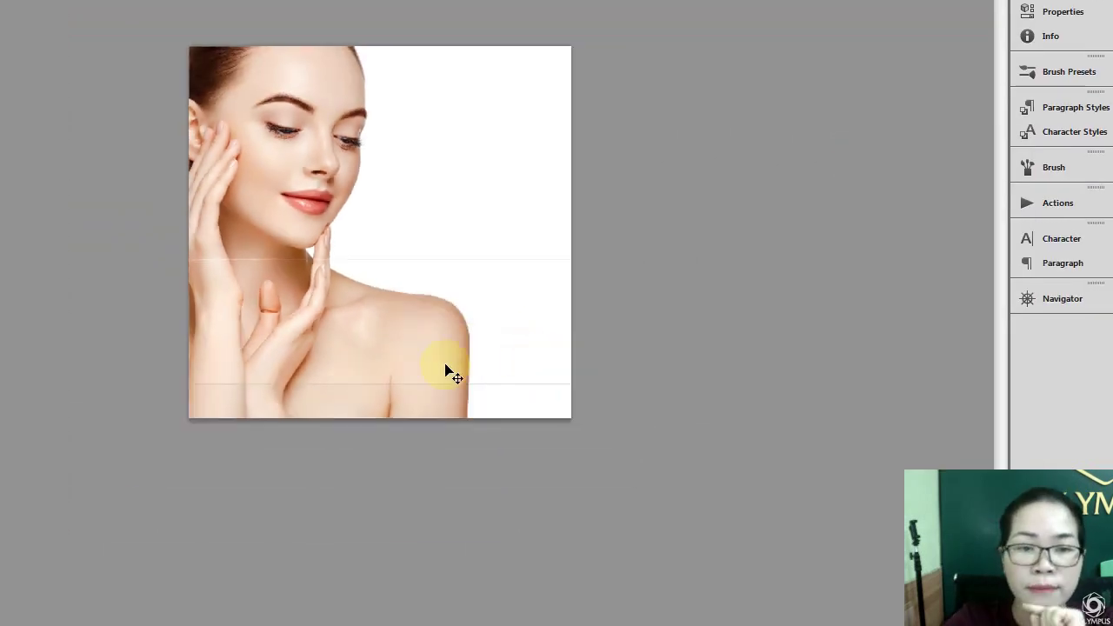
pyautogui.press('F7')
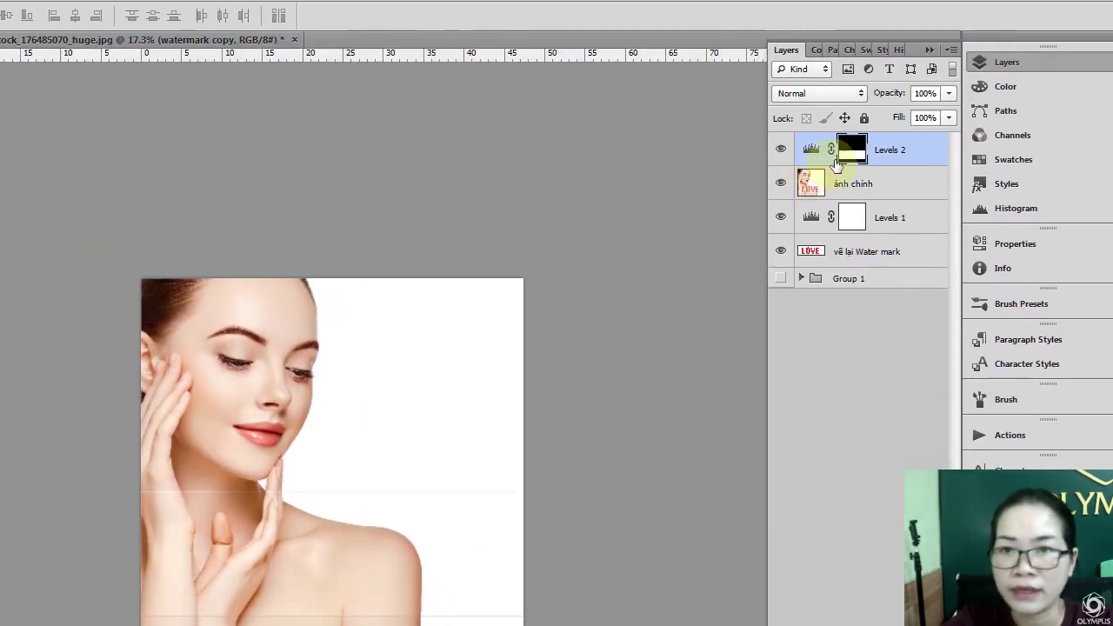
pyautogui.doubleClick(794, 162)
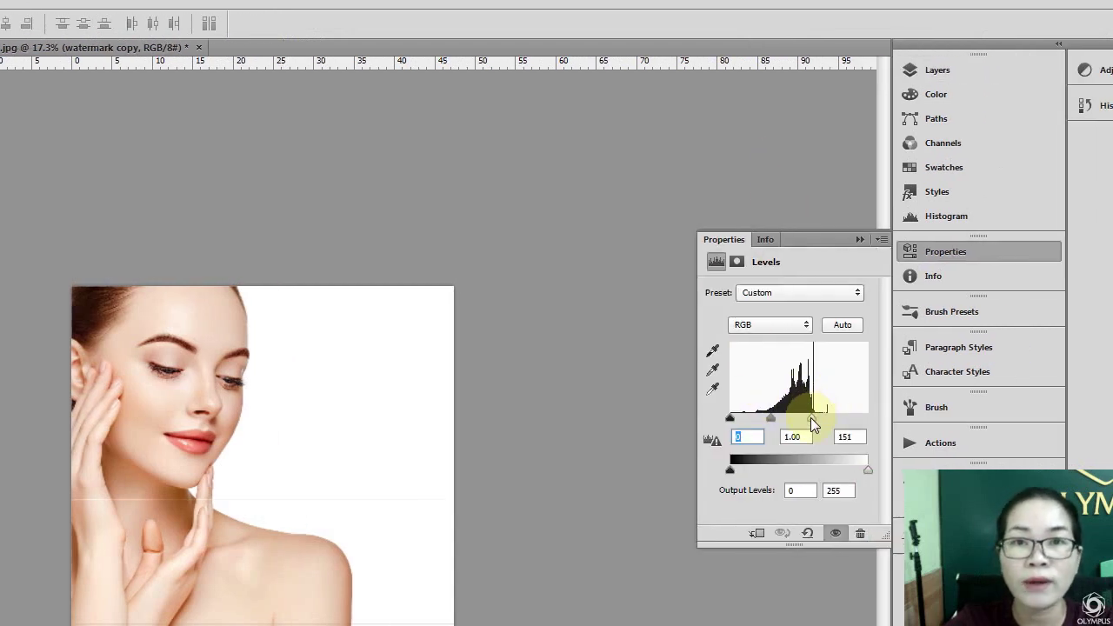
pyautogui.moveTo(815, 424); pyautogui.dragTo(814, 424)
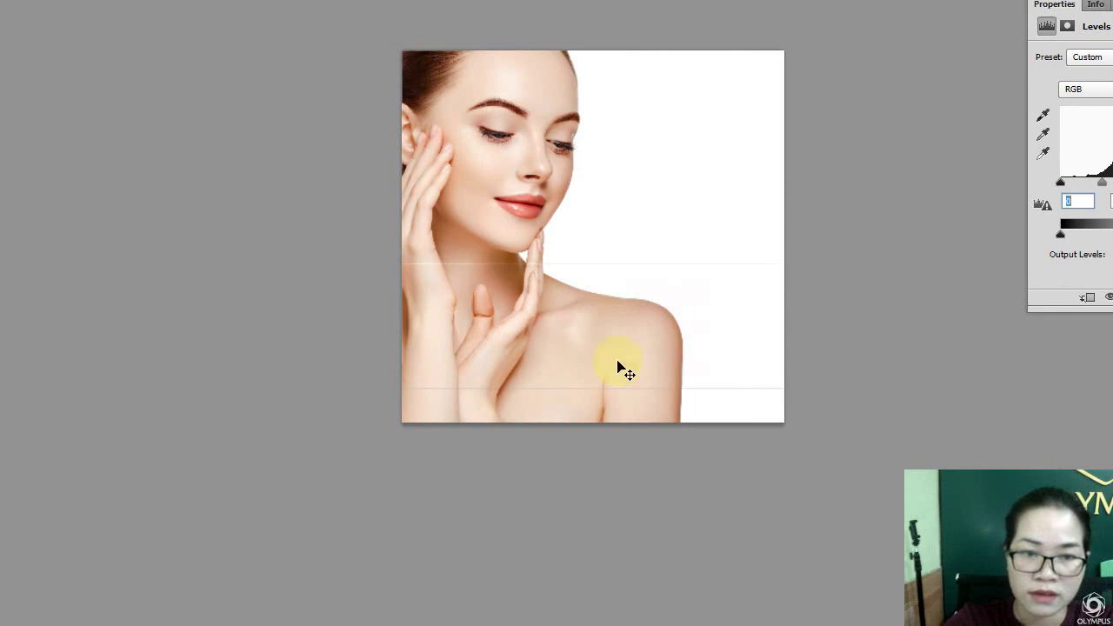
pyautogui.press('Up')
pyautogui.press('Up')
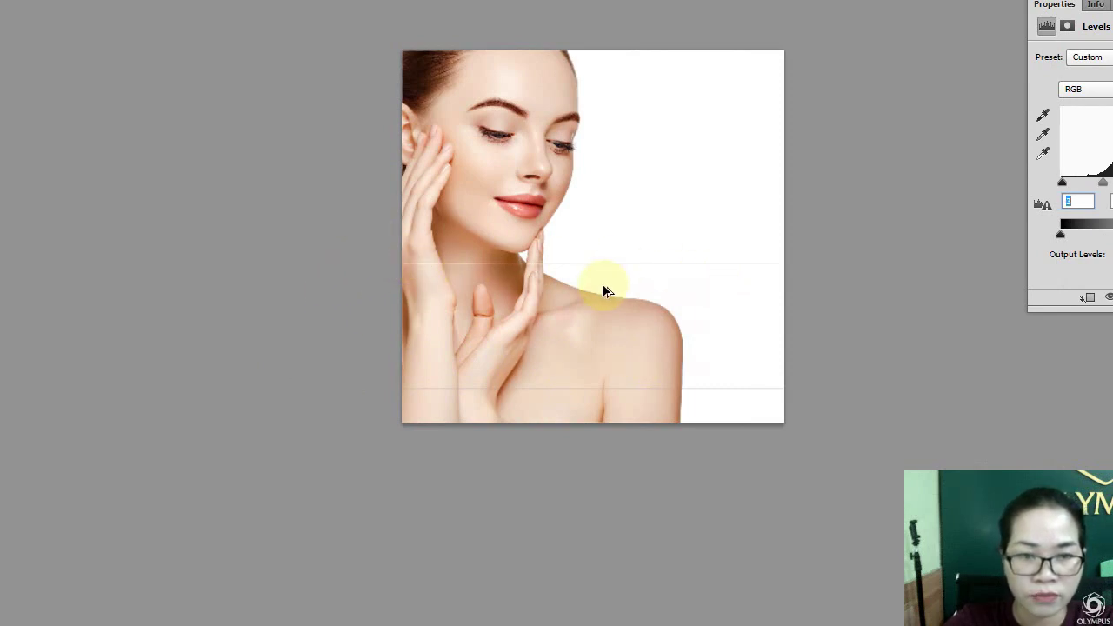
# Merge the Levels 2, ảnh chính, Levels 1 and vẽ lại Water mark layers into a single layer.
pyautogui.click(824, 298)
pyautogui.scroll(3, 588, 278)
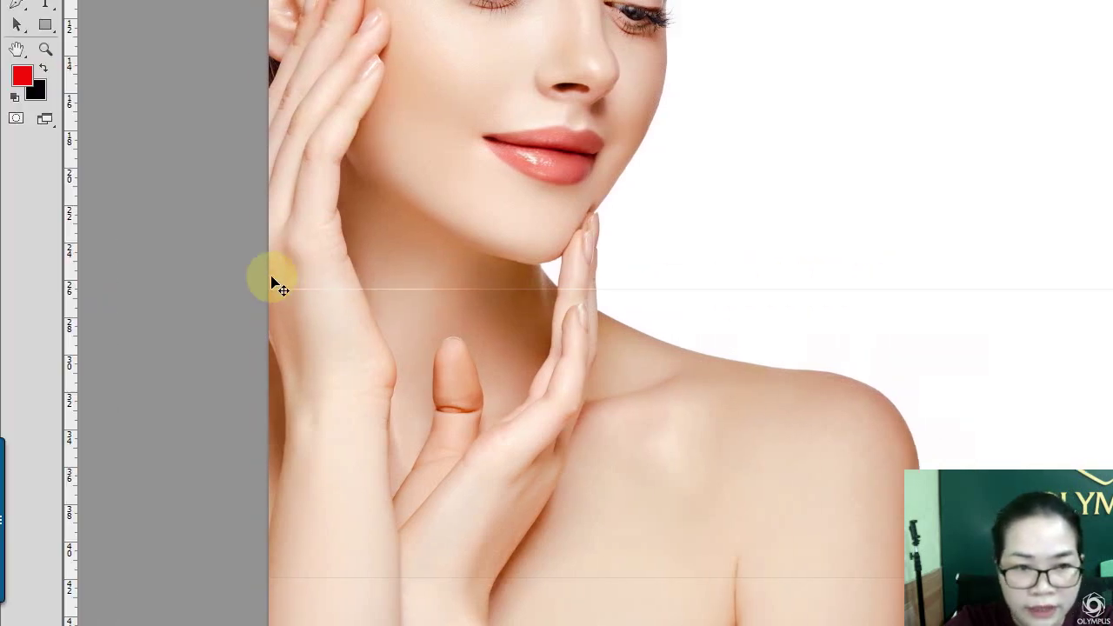
pyautogui.scroll(-1, 551, 269)
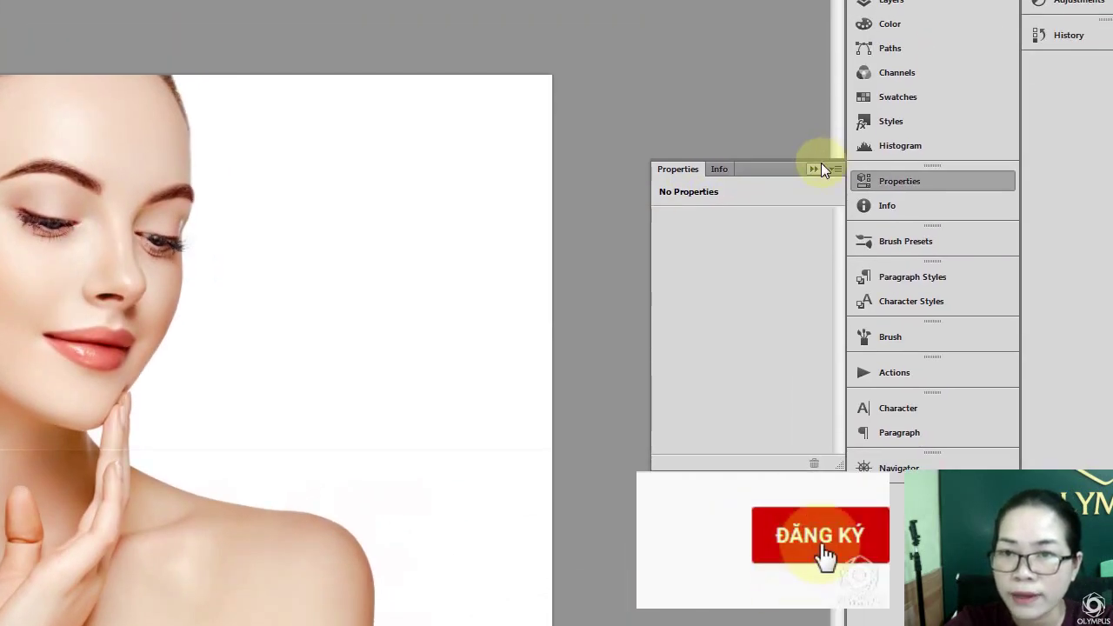
pyautogui.click(821, 163)
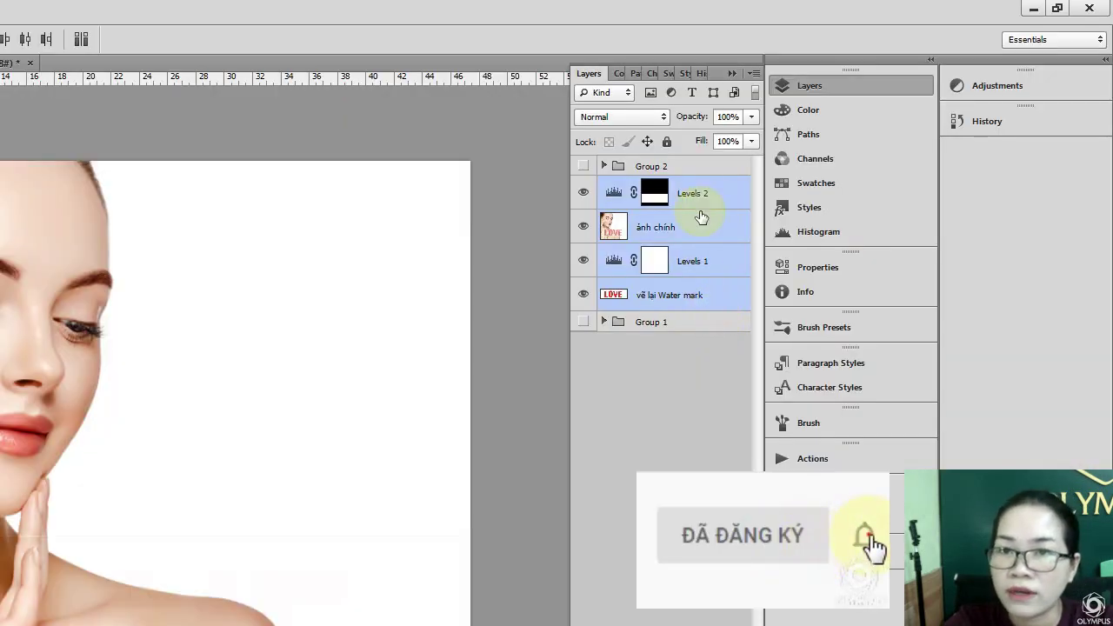
pyautogui.hotkey('ctrl', 'e')
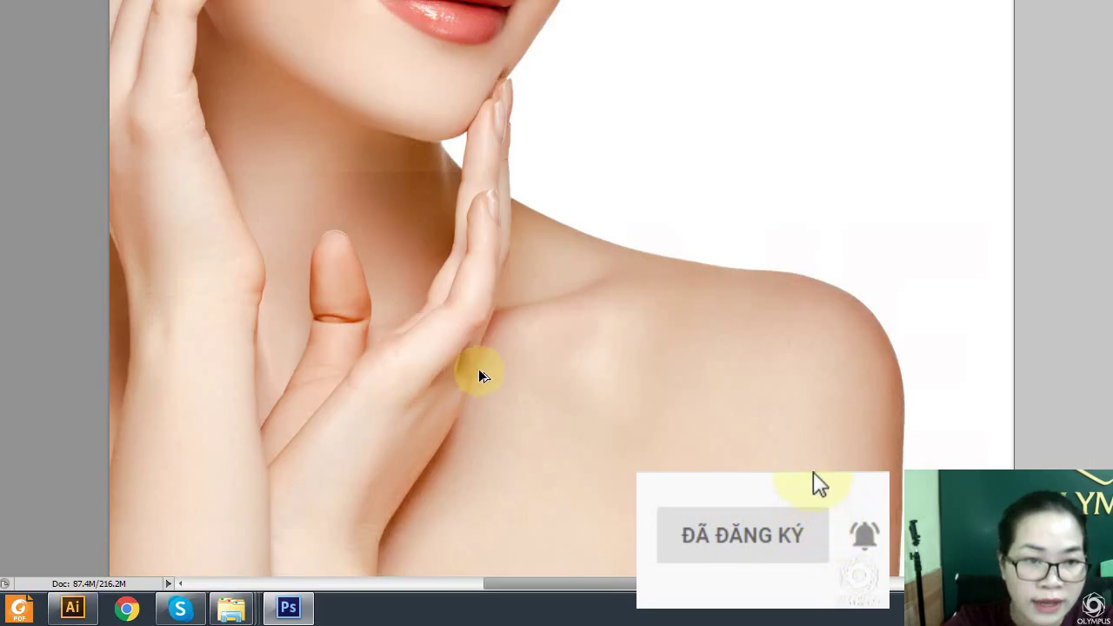
# Select a thin horizontal strip along the leftover seam across the neck and fill it with Content-Aware at 100% opacity.
pyautogui.hotkey('ctrl', '-')
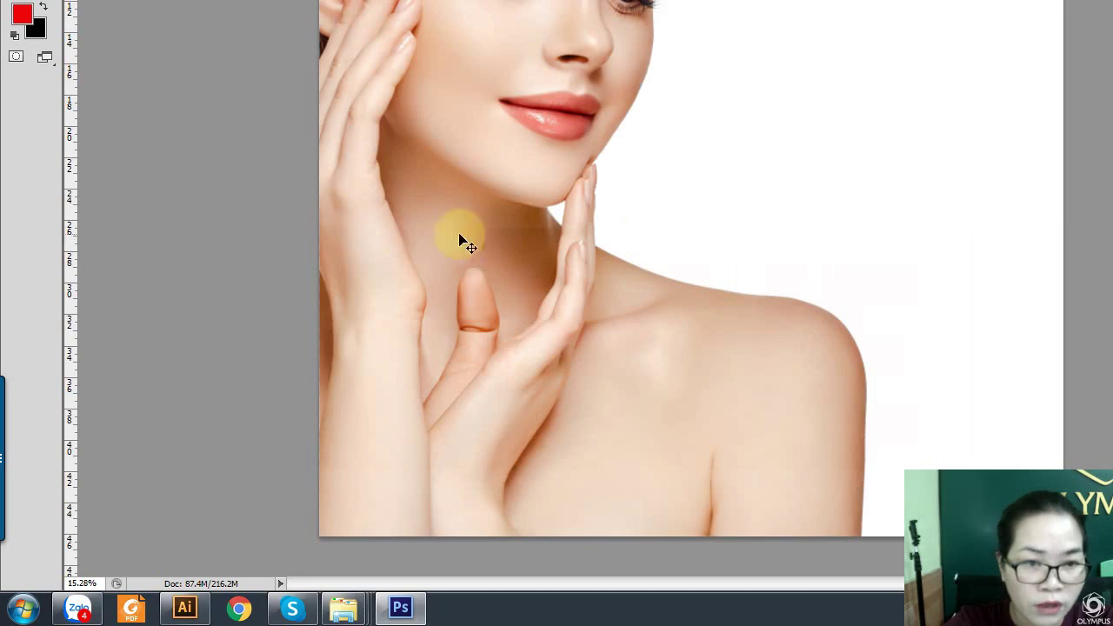
pyautogui.scroll(2, 363, 235)
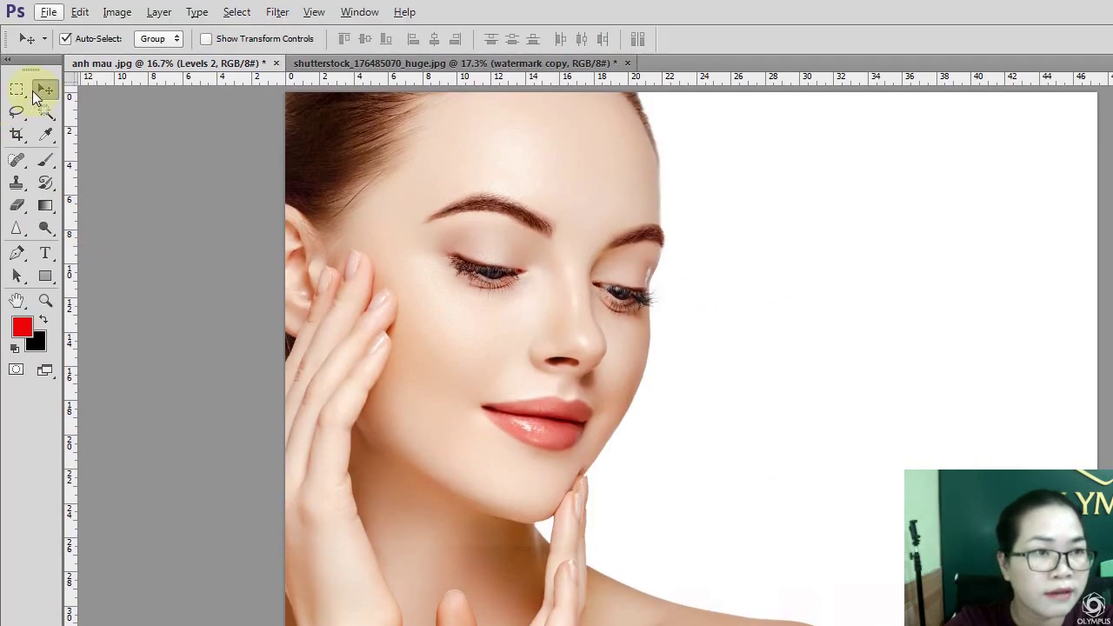
pyautogui.click(25, 87)
pyautogui.moveTo(273, 369); pyautogui.dragTo(835, 379)
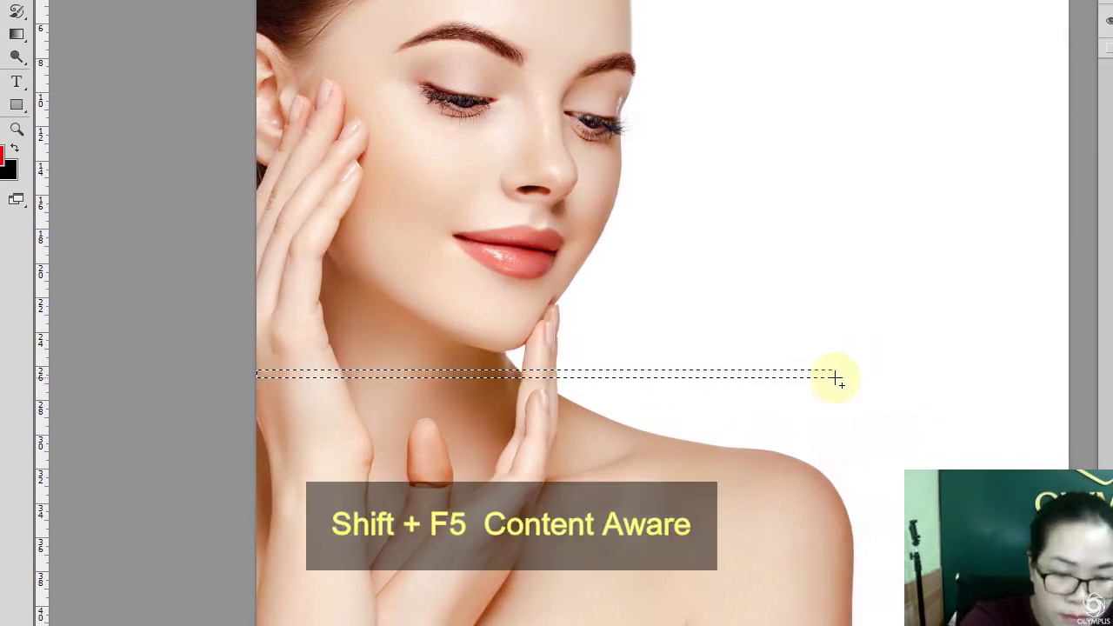
pyautogui.hotkey('shift', 'F5')
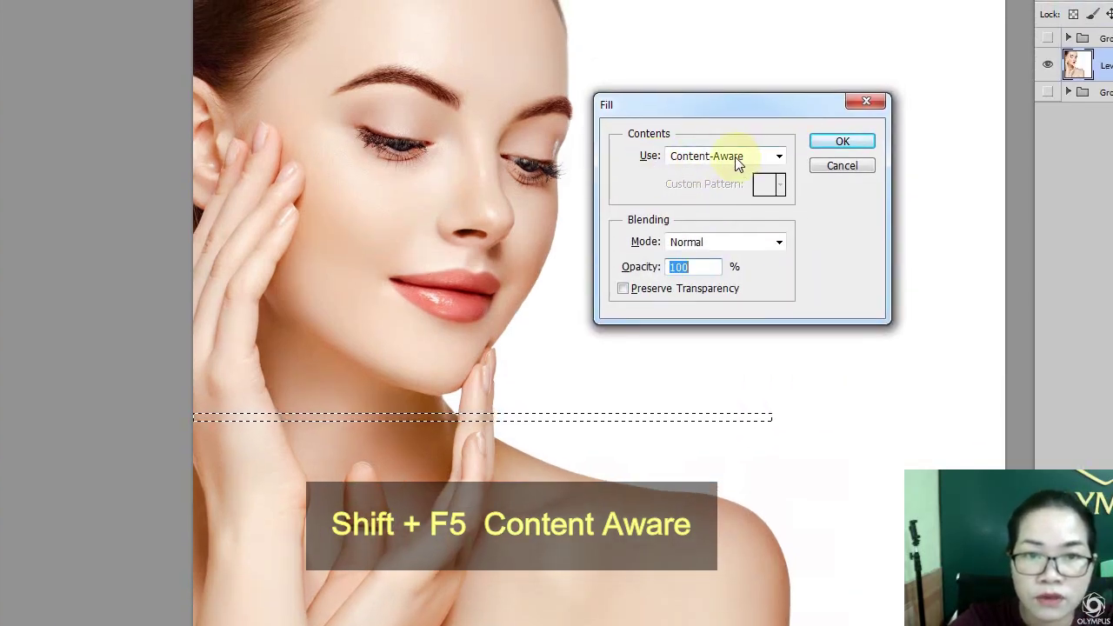
pyautogui.click(735, 159)
pyautogui.click(735, 158)
pyautogui.click(807, 171)
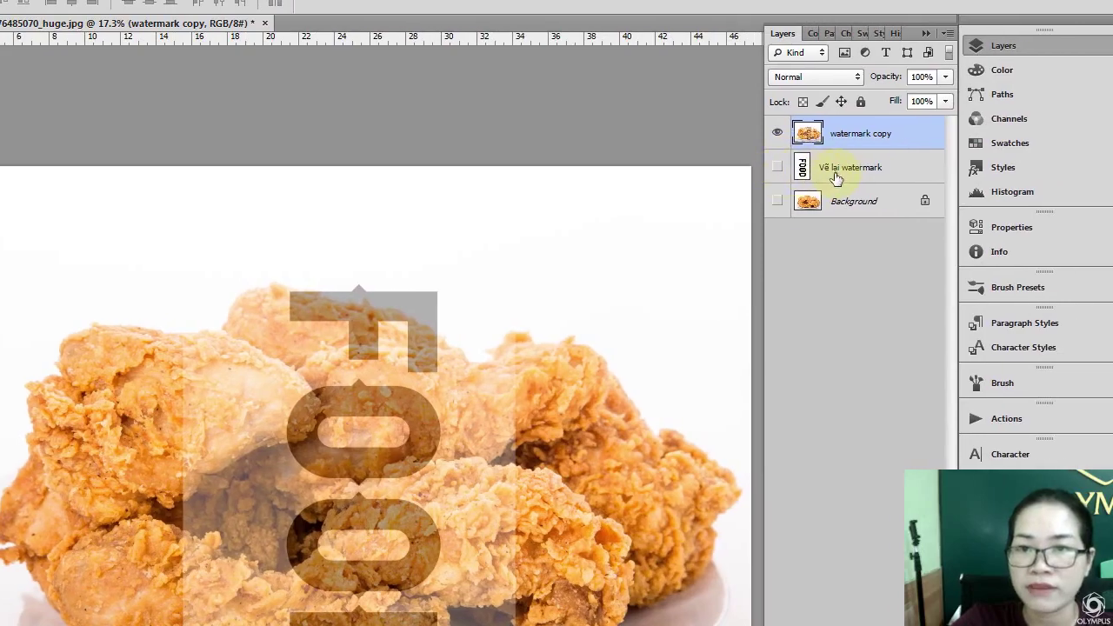
# In the fried chicken document, show the Vẽ lại watermark layer on top, then return it beneath the watermarked photo layer.
pyautogui.click(850, 176)
pyautogui.click(777, 167)
pyautogui.moveTo(849, 169); pyautogui.dragTo(851, 120)
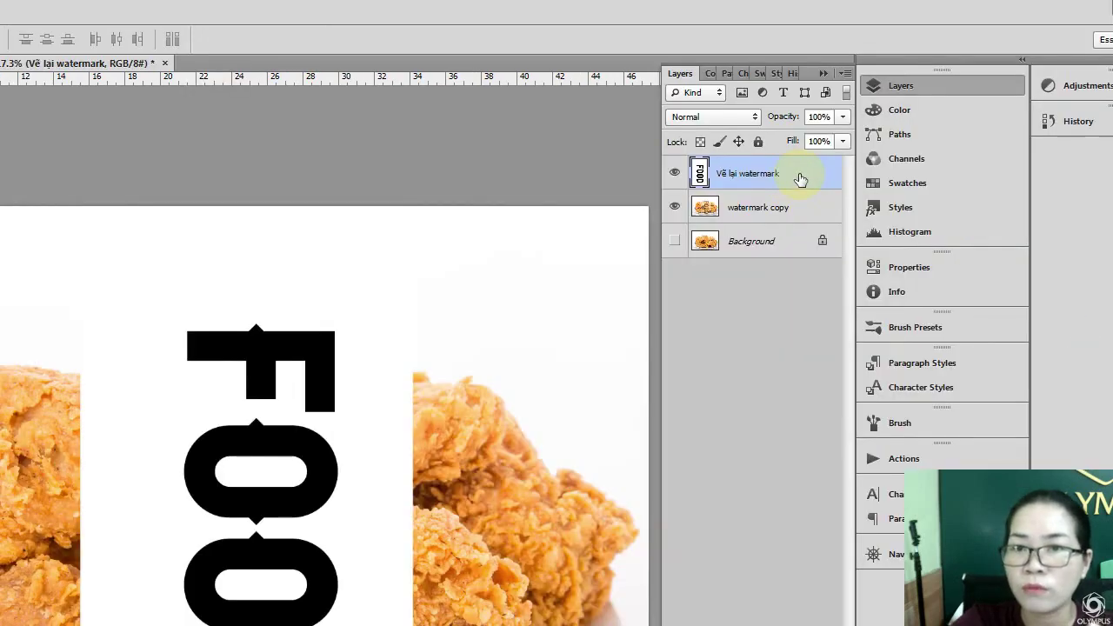
pyautogui.moveTo(800, 178); pyautogui.dragTo(795, 219)
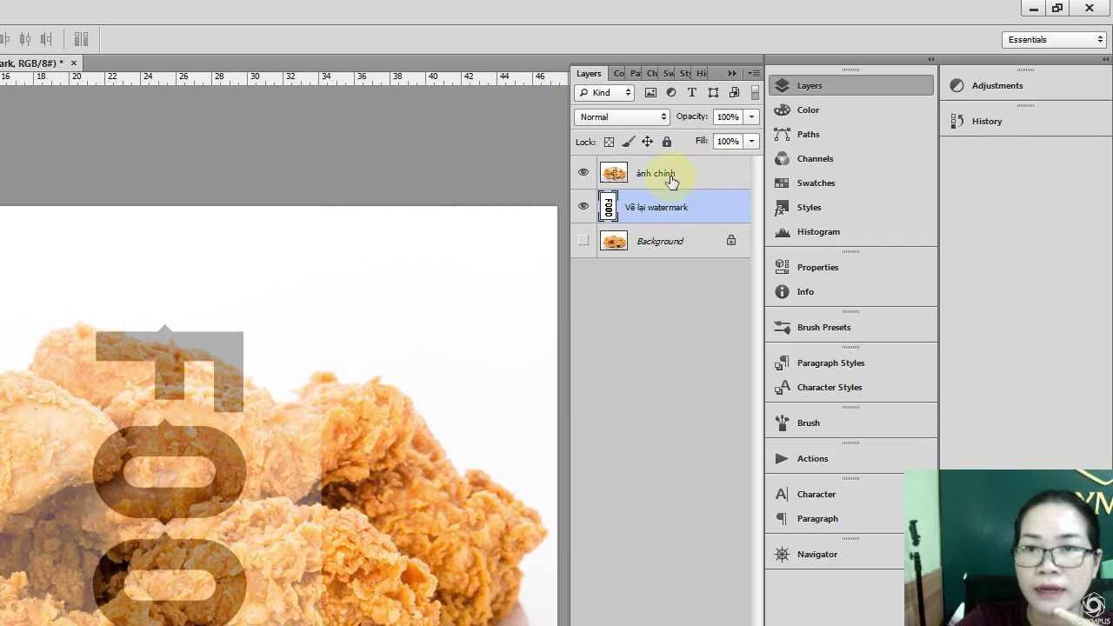
# Set the blend mode of the chicken photo's ảnh chính layer to Difference.
pyautogui.click(665, 175)
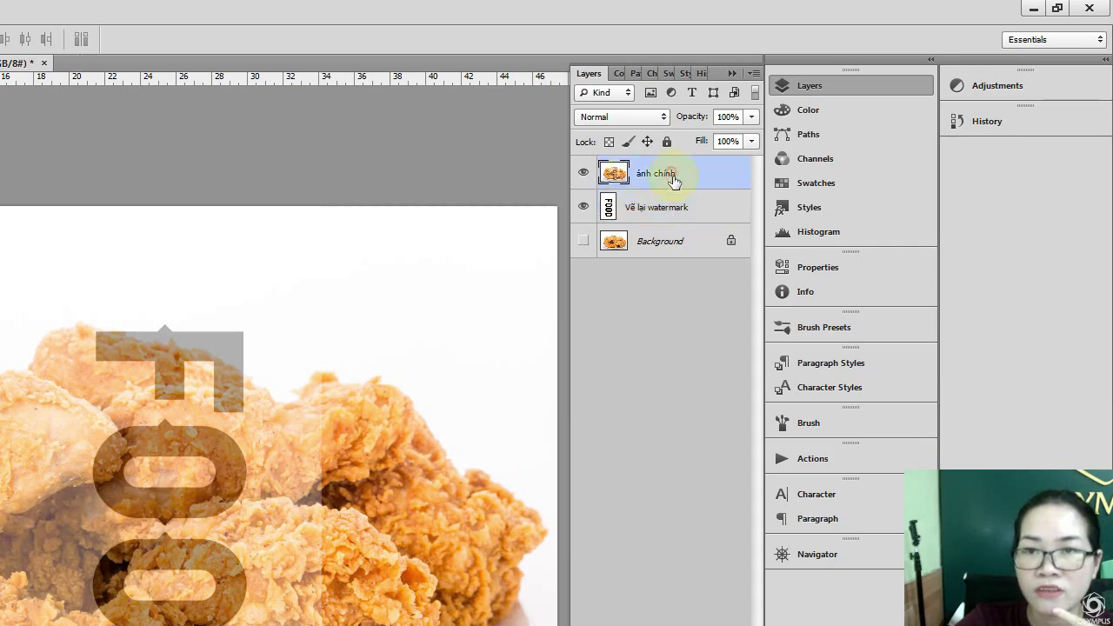
pyautogui.click(618, 118)
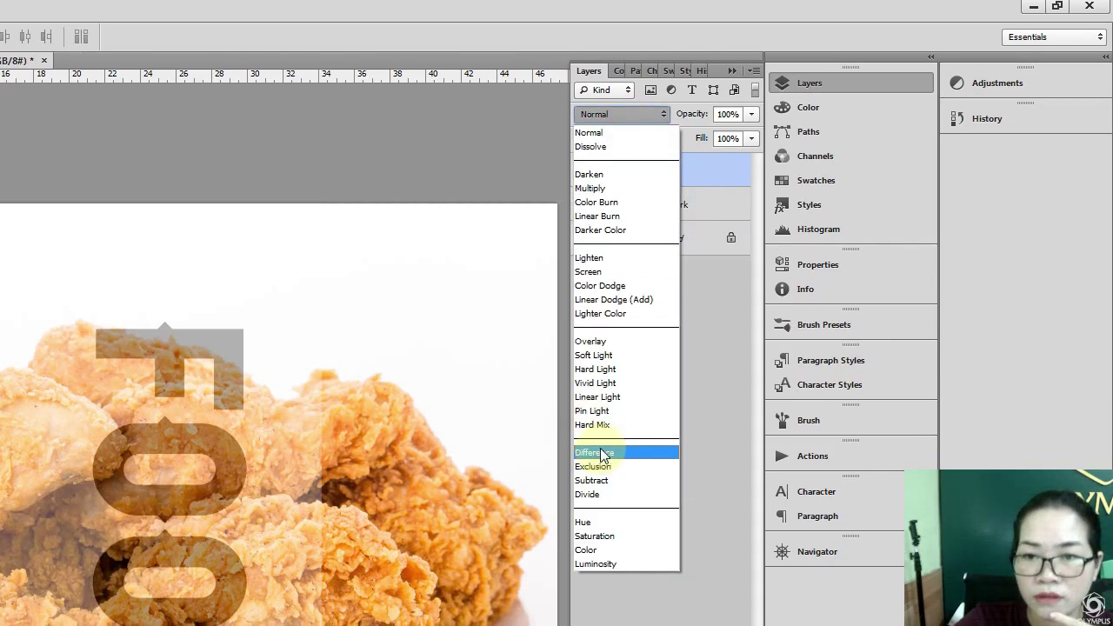
pyautogui.click(595, 453)
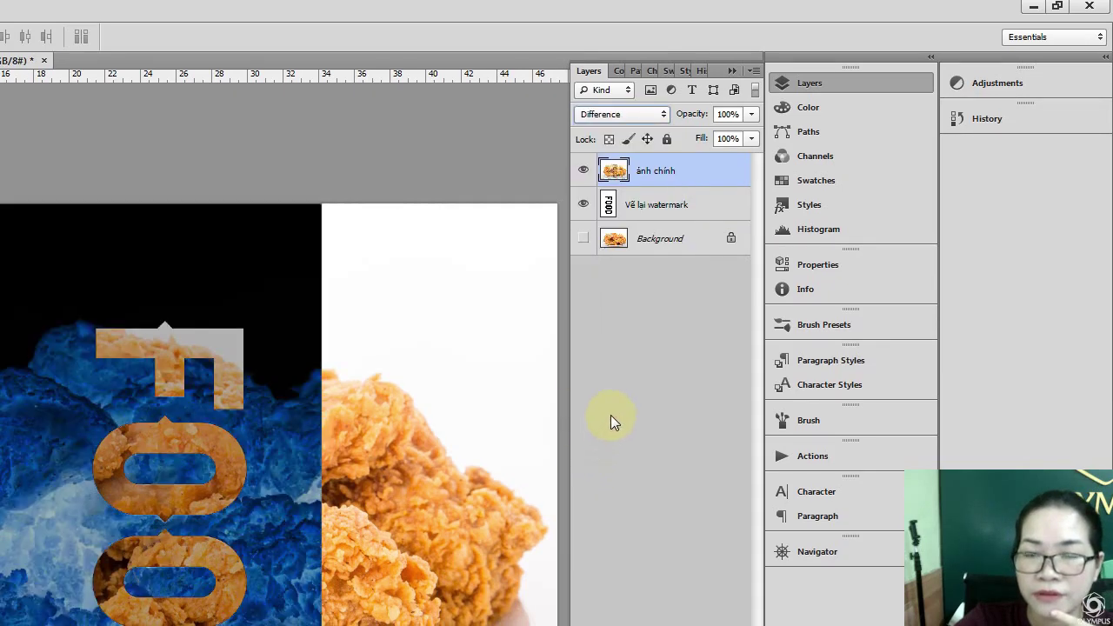
# Add a Levels adjustment directly above the Vẽ lại watermark layer and lower its white output level to 75.
pyautogui.click(681, 213)
pyautogui.click(663, 489)
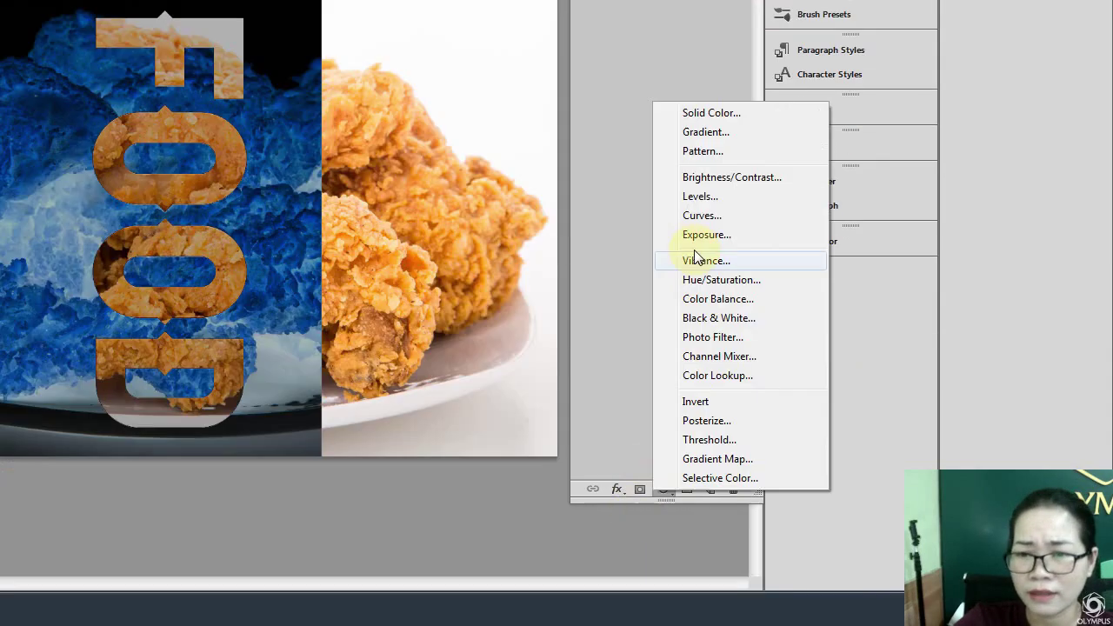
pyautogui.click(701, 199)
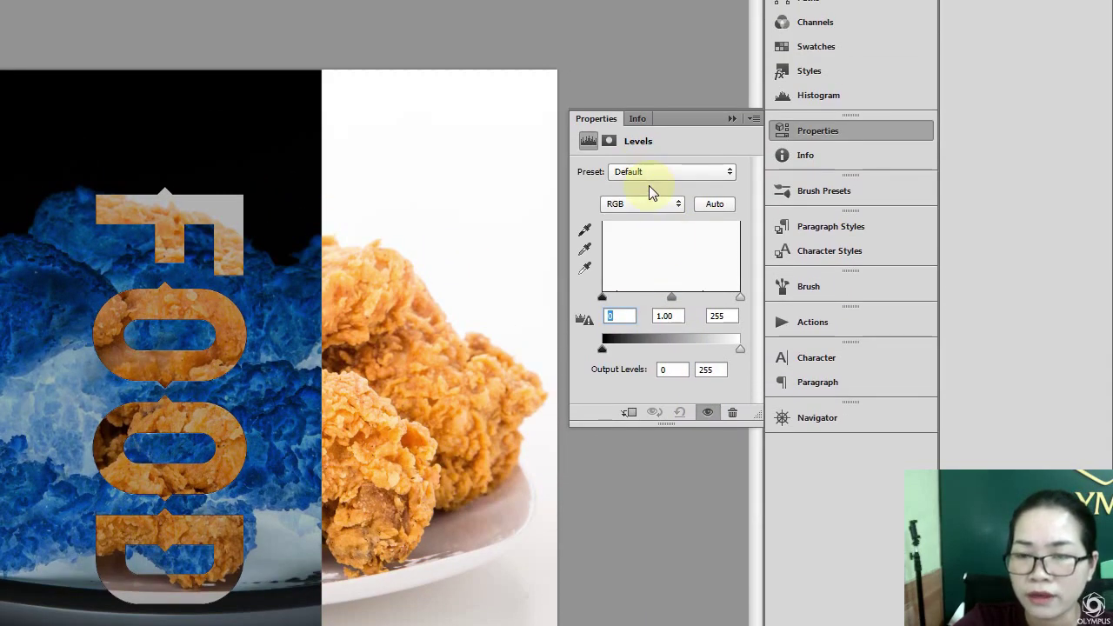
pyautogui.moveTo(740, 350); pyautogui.dragTo(639, 367)
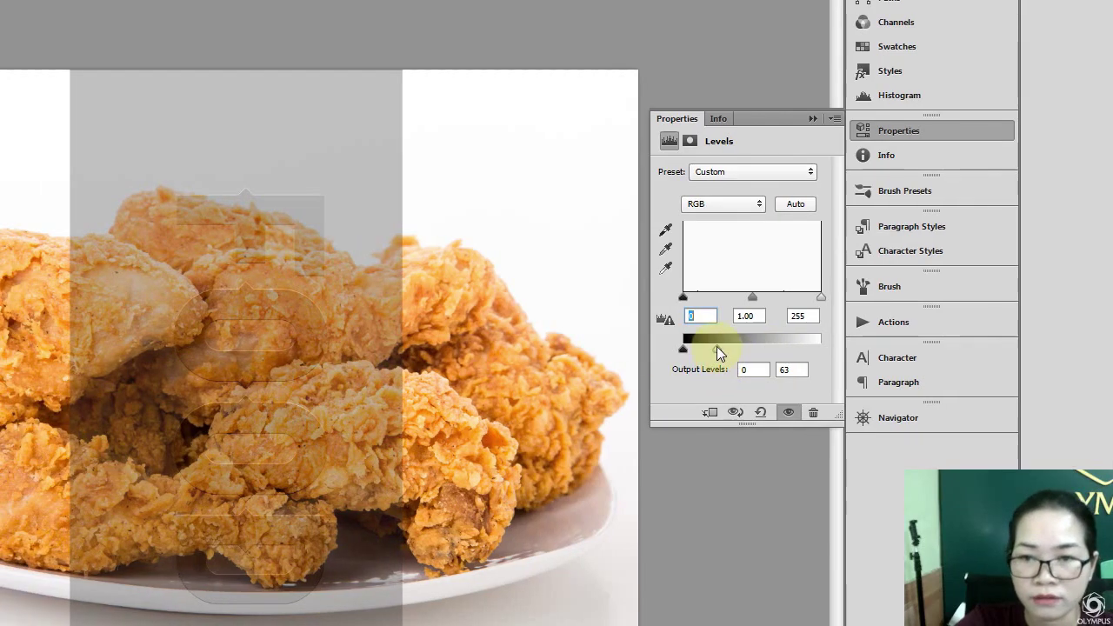
pyautogui.moveTo(716, 346); pyautogui.dragTo(723, 348)
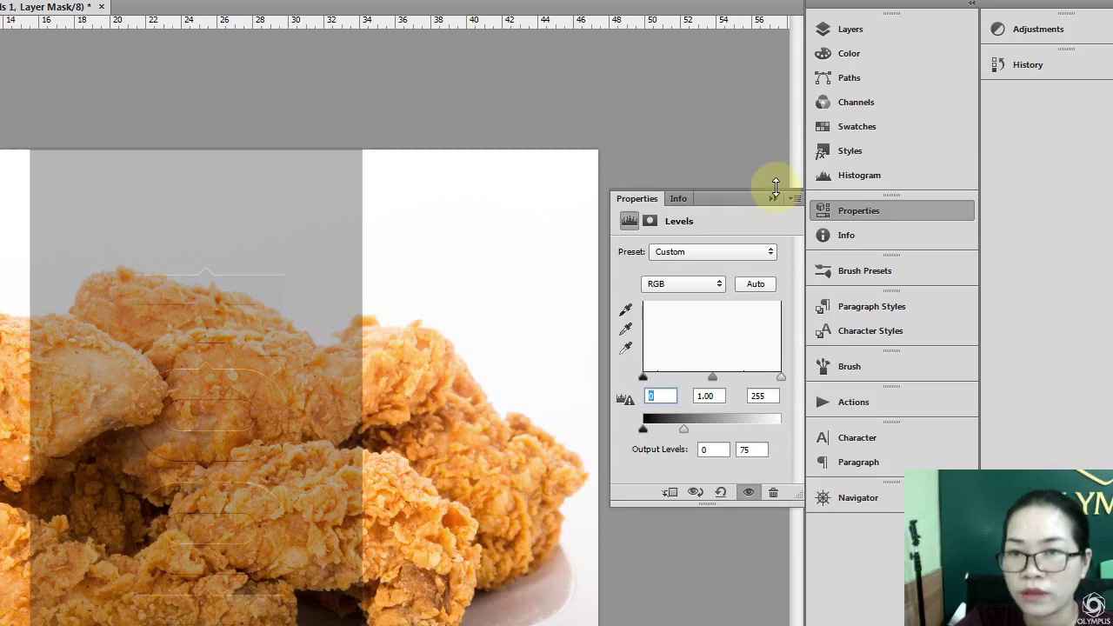
pyautogui.click(773, 198)
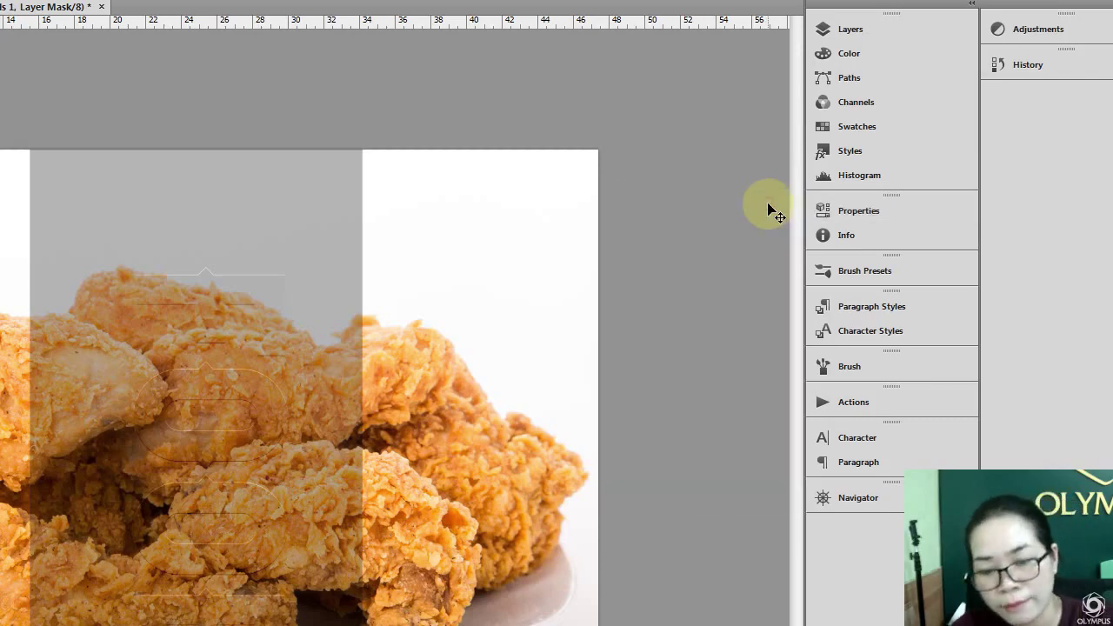
# Load the transparency of the Vẽ lại watermark layer as a new selection.
pyautogui.press('F7')
pyautogui.click(720, 178)
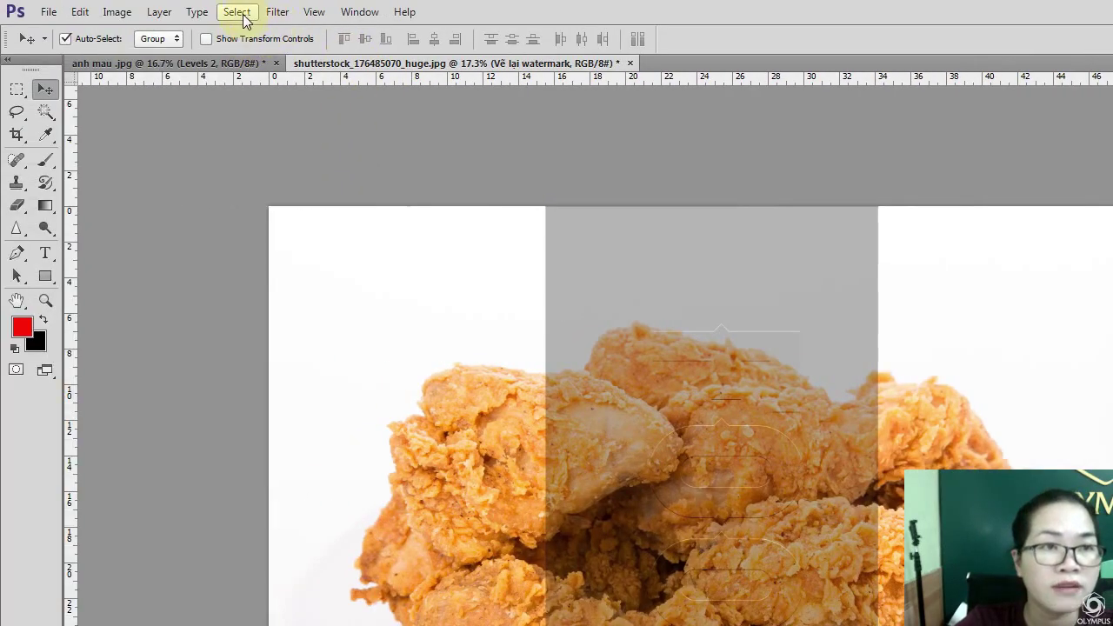
pyautogui.click(237, 11)
pyautogui.click(277, 318)
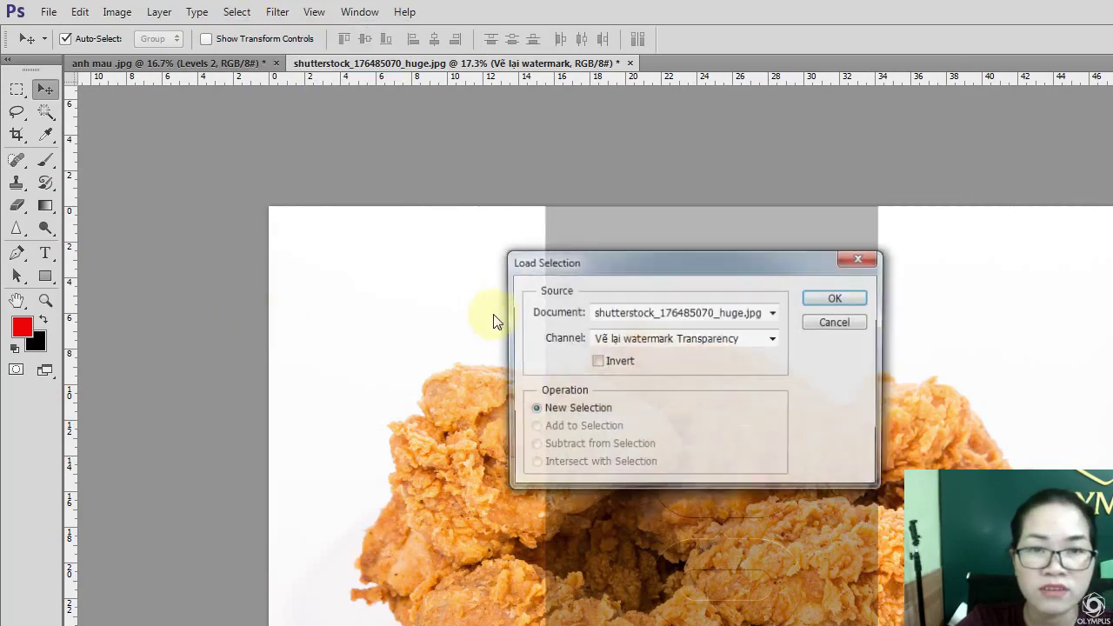
pyautogui.click(834, 296)
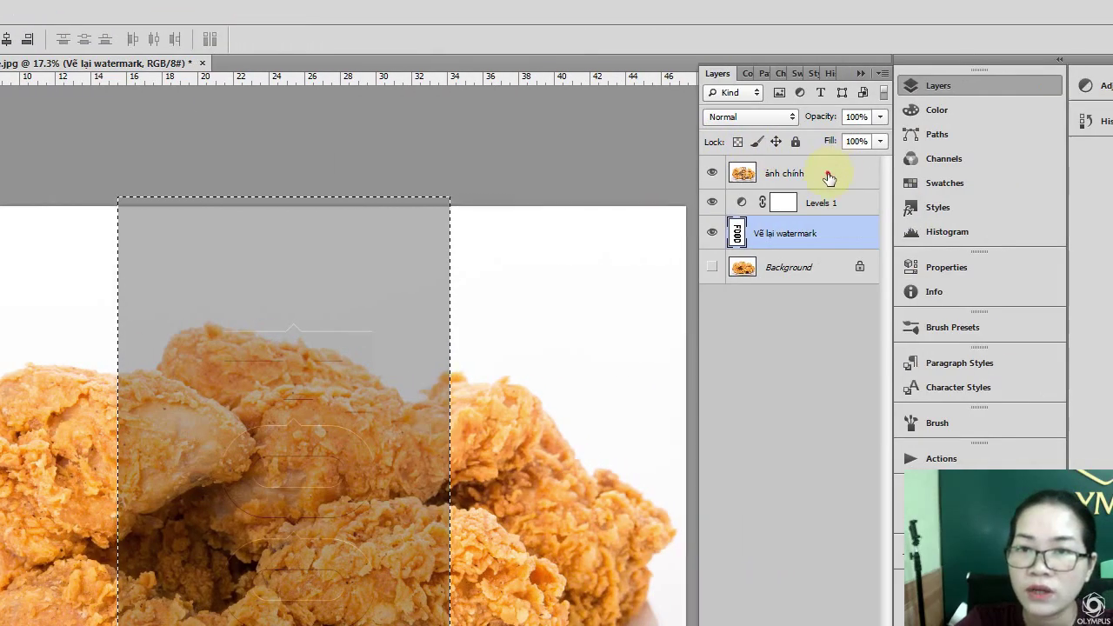
# Add a Levels adjustment above the chicken photo's ảnh chính layer within the selection and lower its white input level to brighten the band.
pyautogui.click(829, 176)
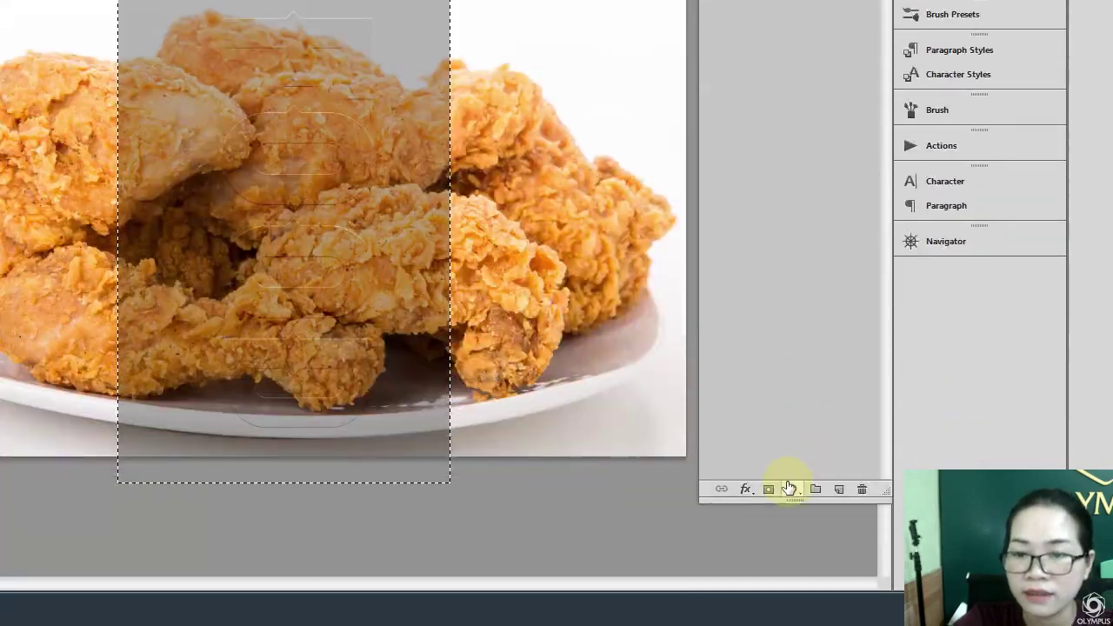
pyautogui.click(795, 488)
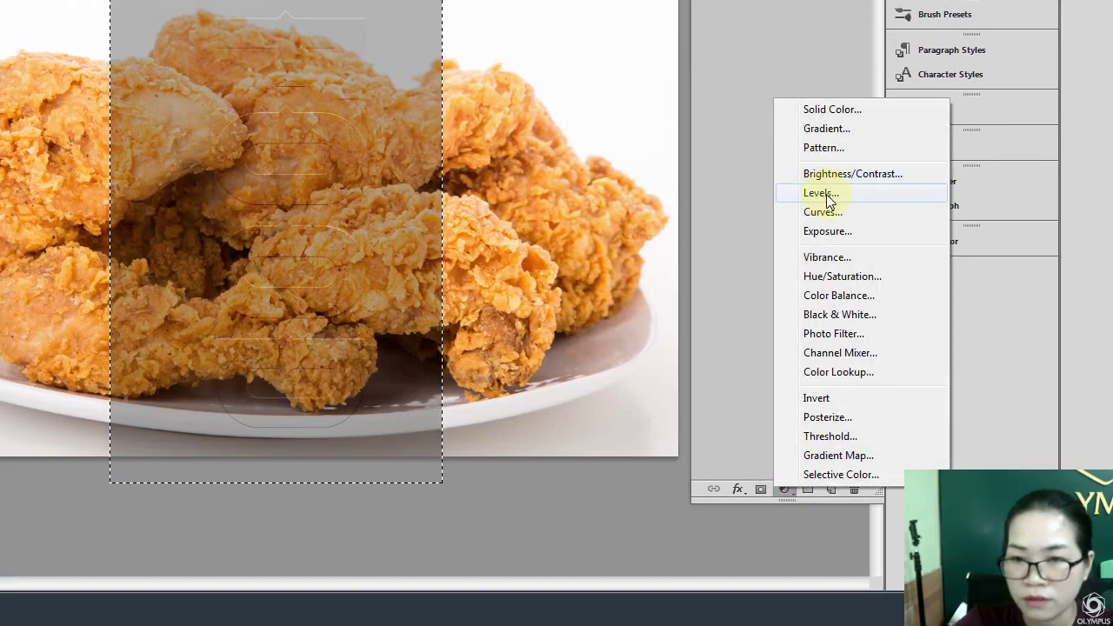
pyautogui.click(830, 193)
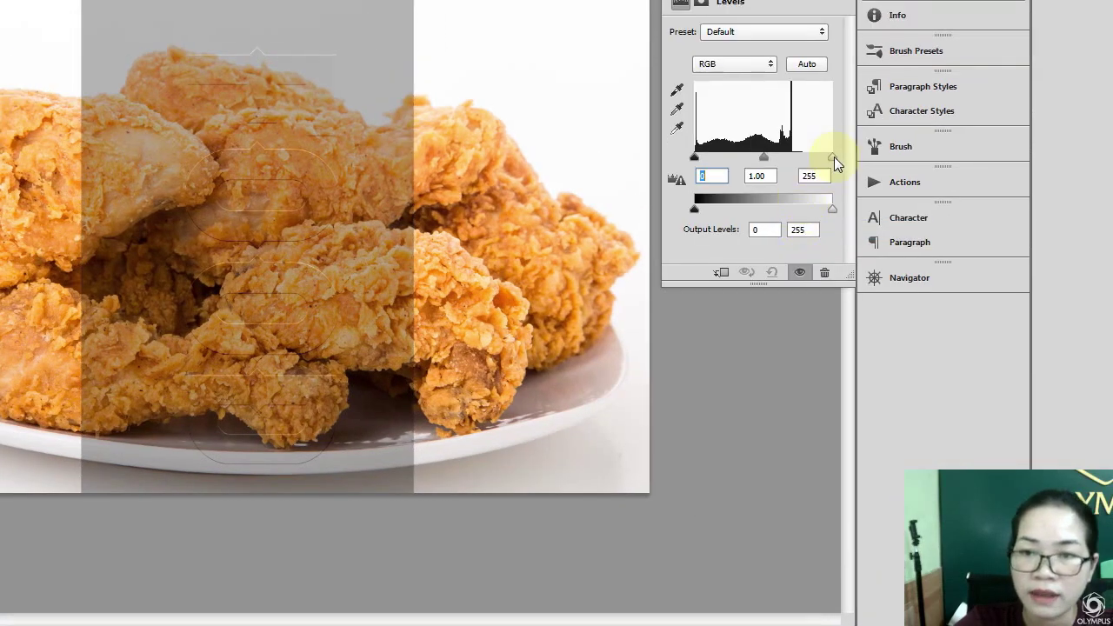
pyautogui.moveTo(832, 158); pyautogui.dragTo(793, 173)
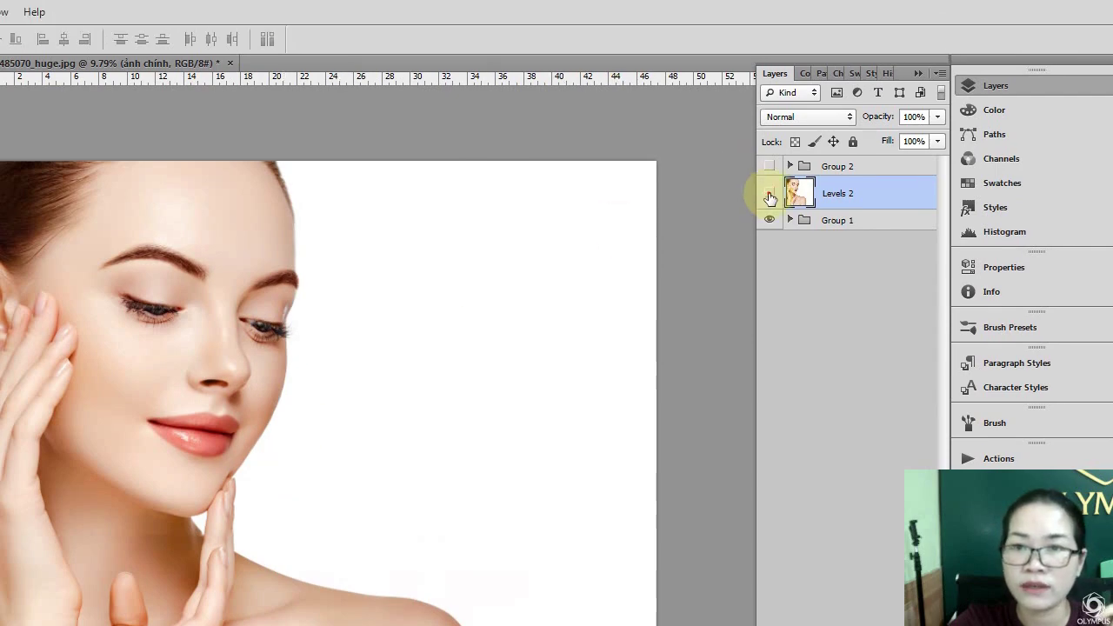
# Hide the merged Levels 2 layer in the portrait document to compare the cleaned photo with the watermarked original.
pyautogui.click(583, 157)
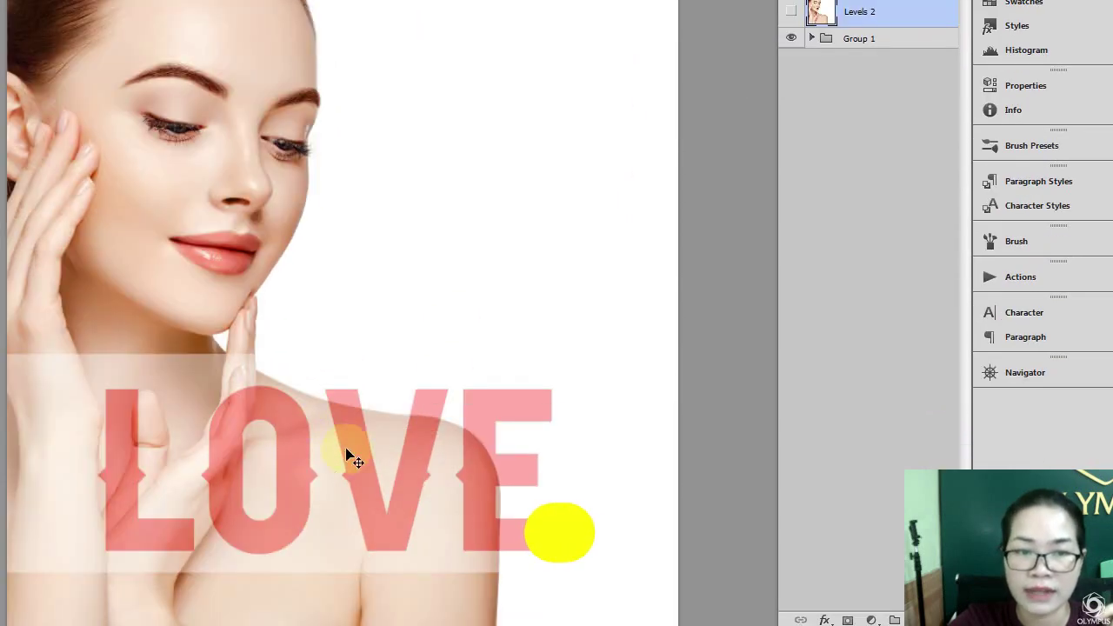